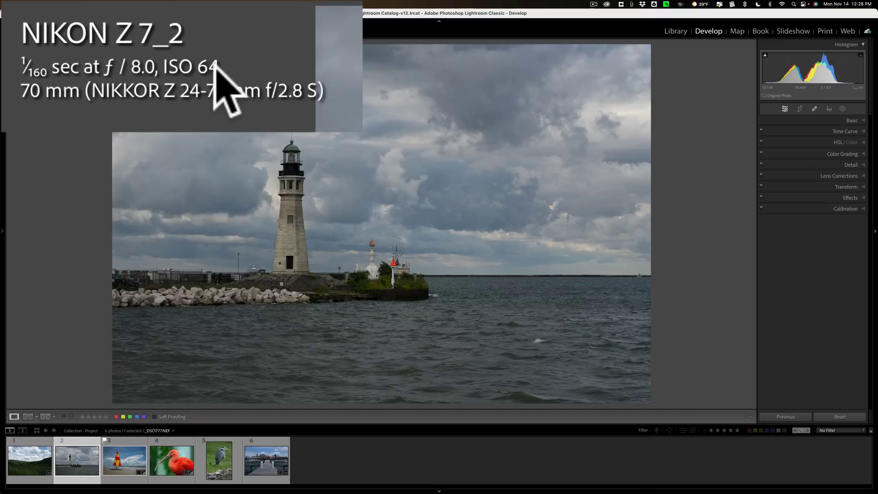
Step: Reset the develop adjustments, then open the lighthouse RAW file _DSC1777.nef in Radiant Photo
click(847, 418)
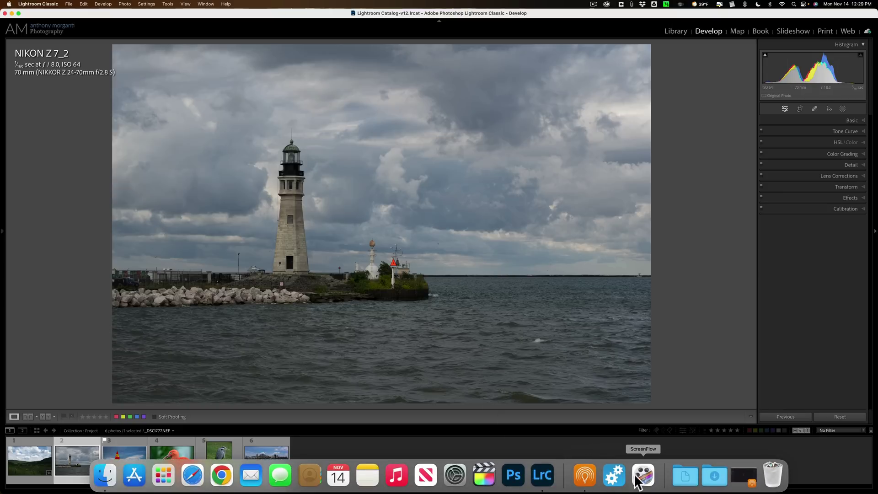
click(597, 475)
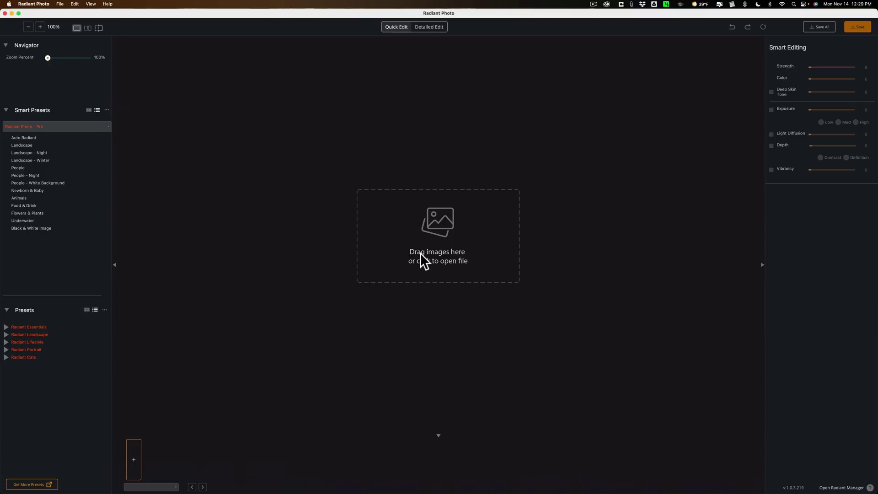
click(421, 255)
click(390, 128)
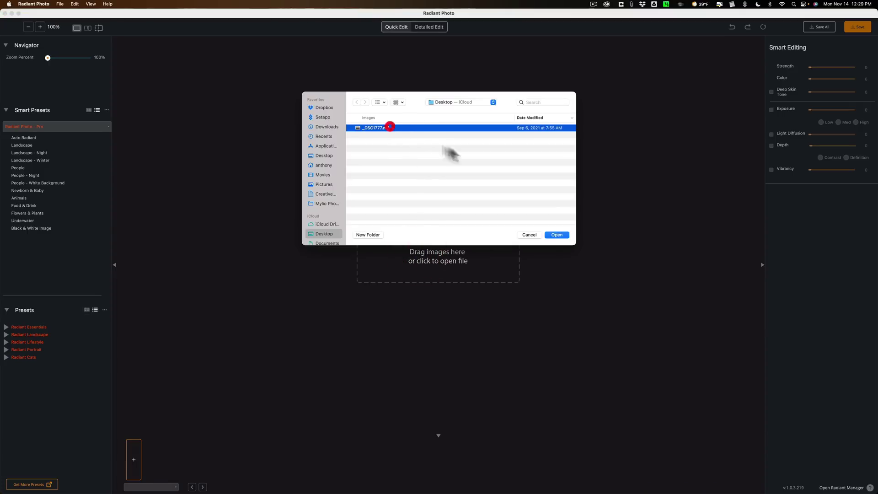
click(554, 232)
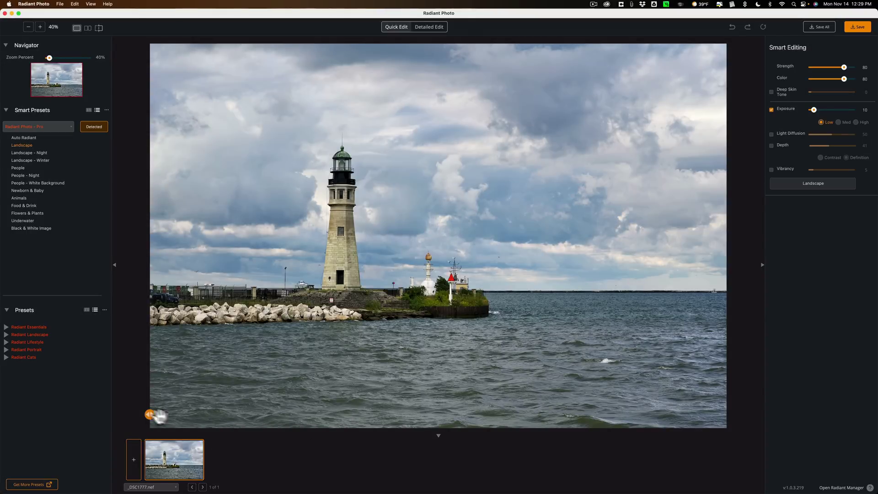
Step: Compare the original and the Landscape-enhanced photo using the split handle and Lightroom Classic
drag(151, 414, 398, 425)
drag(655, 414, 87, 391)
click(668, 418)
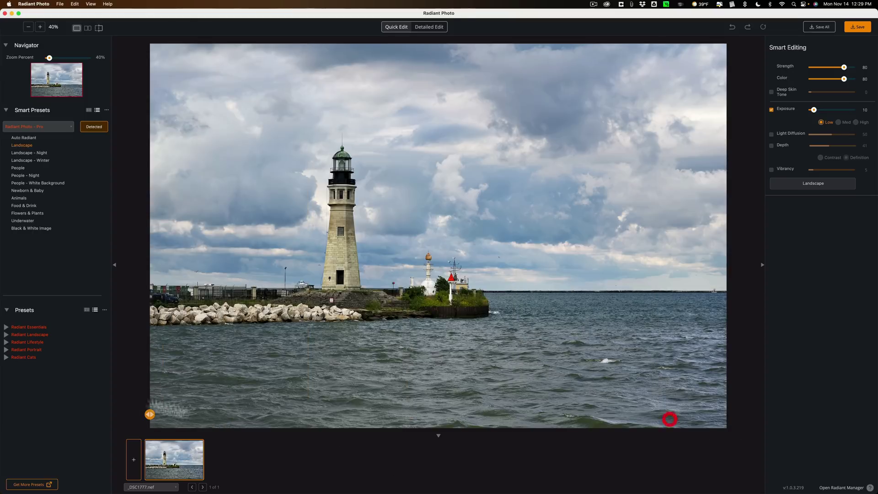
mouse_move(665, 485)
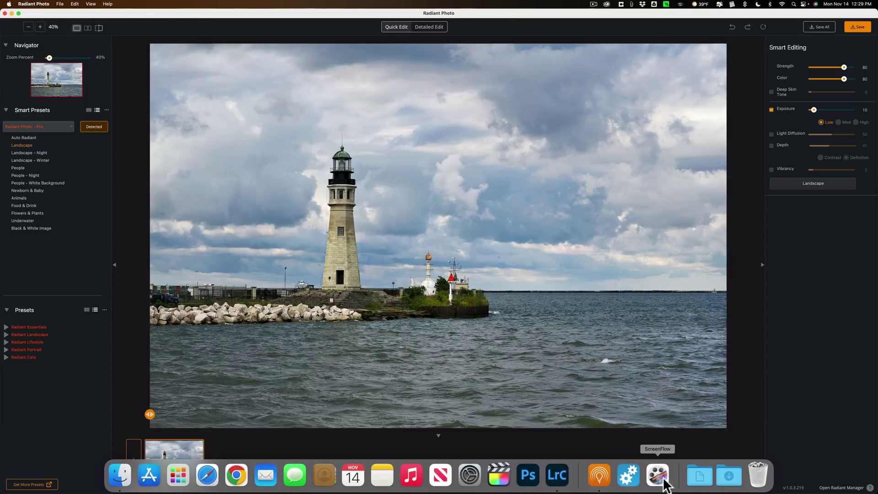
click(560, 478)
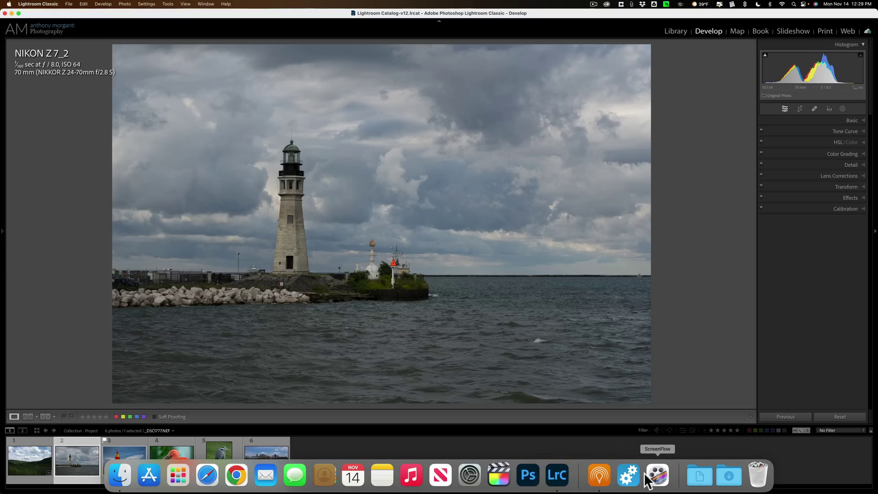
click(601, 476)
click(601, 476)
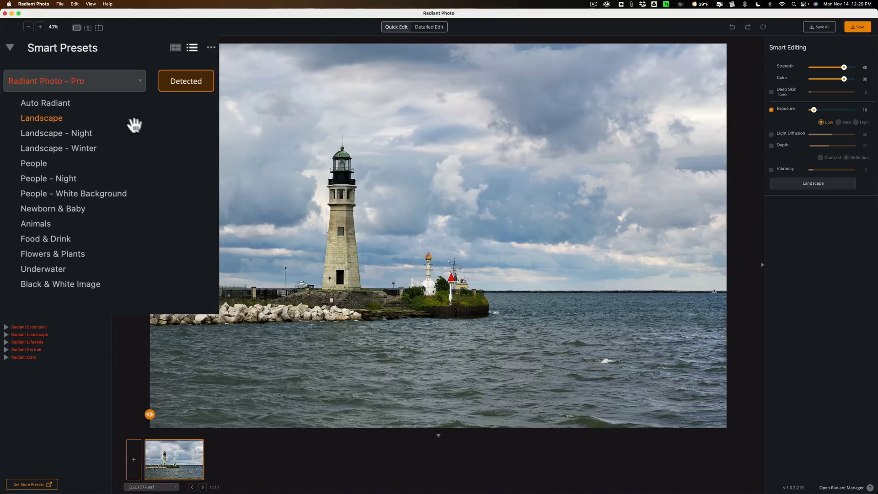
mouse_move(76, 51)
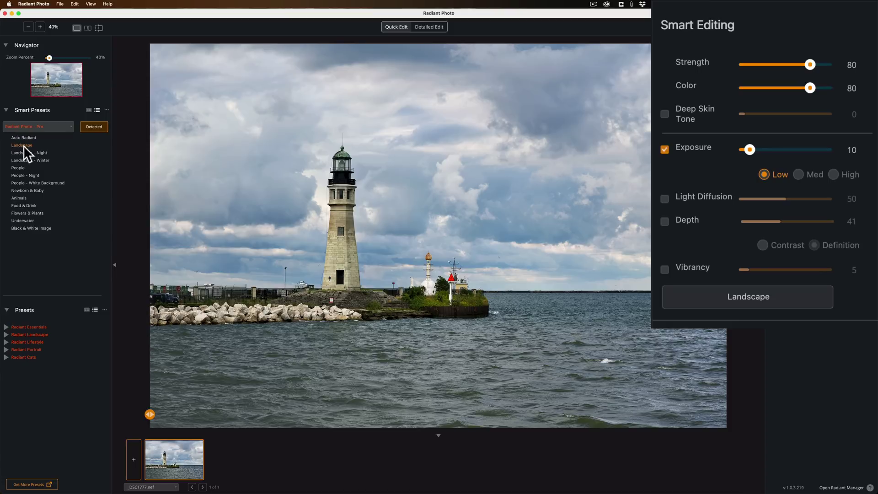
drag(810, 65, 779, 64)
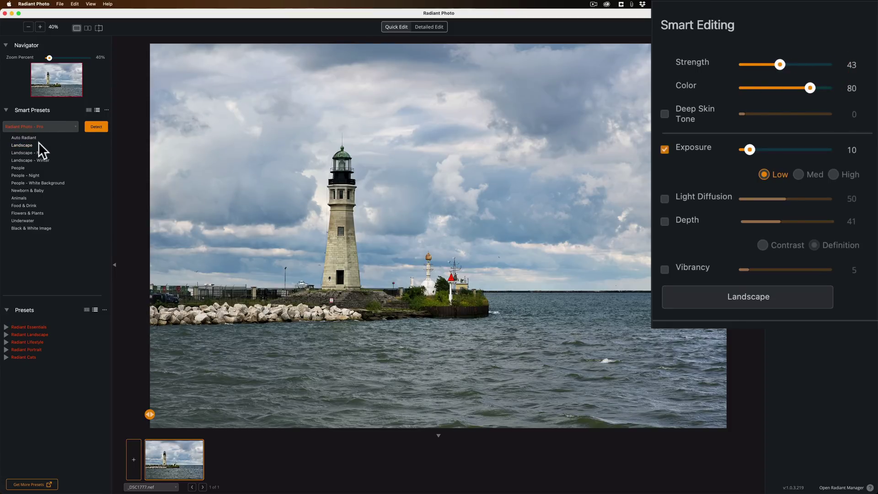
drag(810, 88, 822, 88)
drag(781, 64, 821, 65)
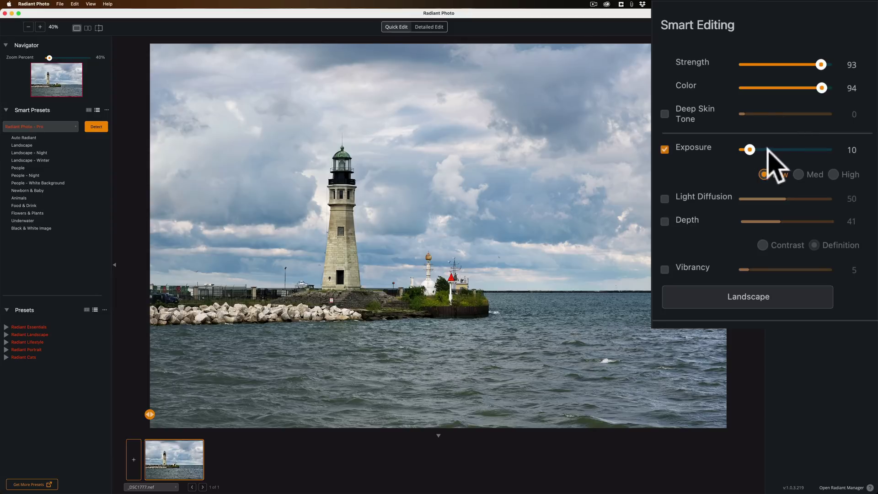
drag(752, 152, 832, 147)
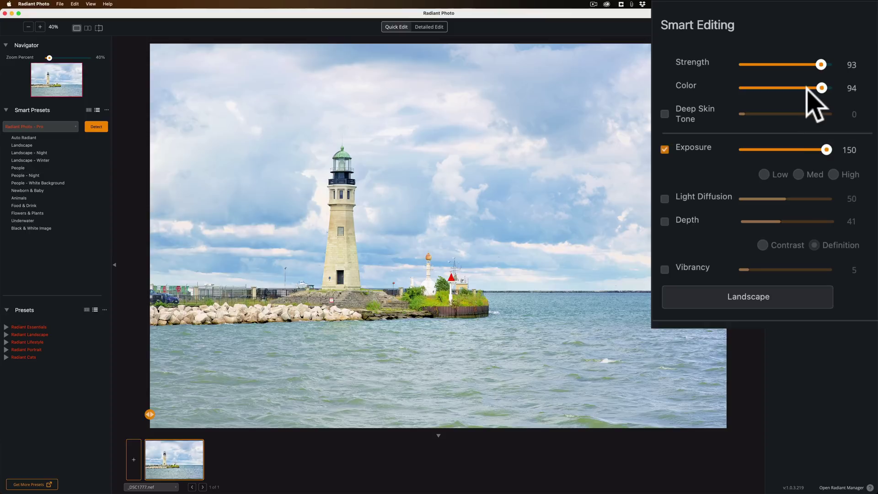
click(795, 148)
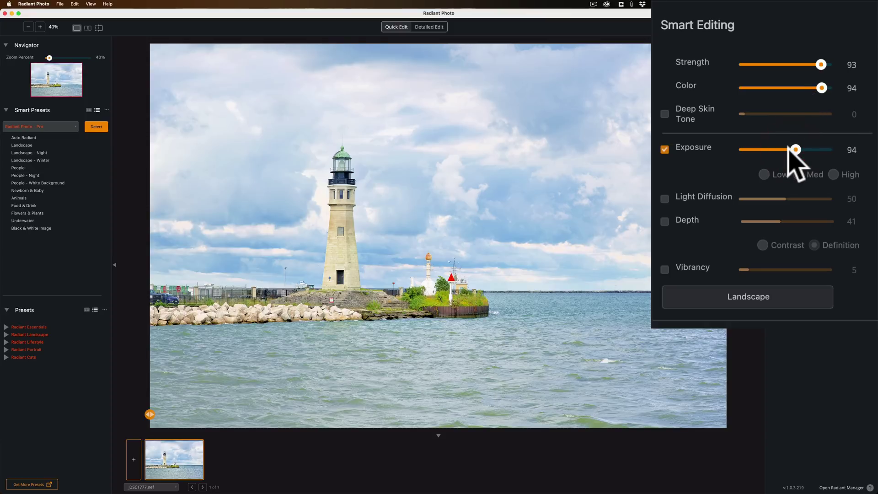
click(762, 149)
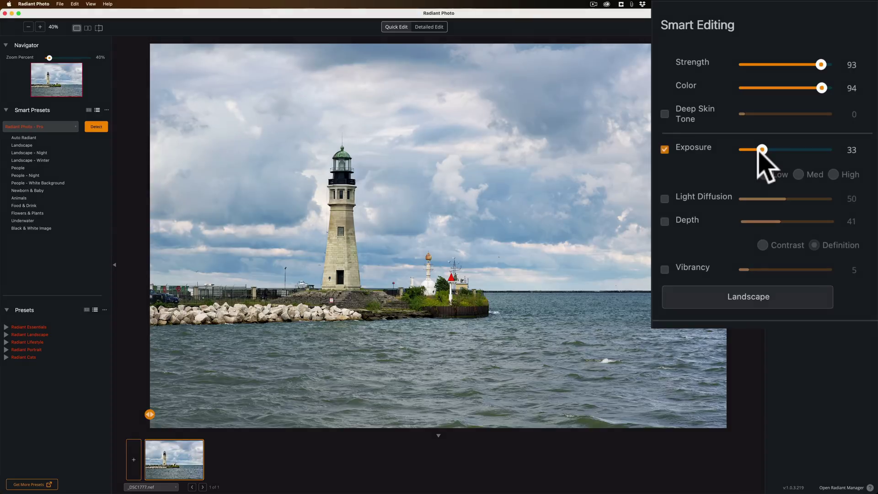
click(665, 199)
drag(786, 198, 852, 202)
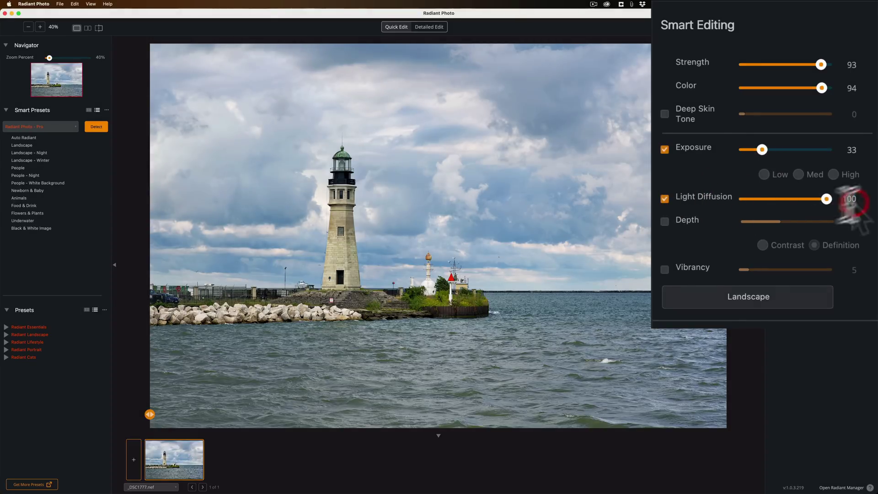
click(664, 222)
drag(776, 222, 837, 226)
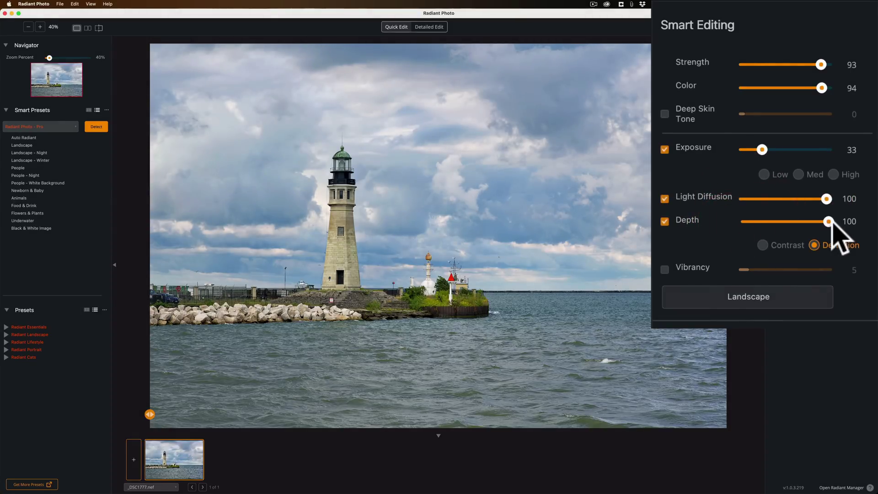
click(777, 245)
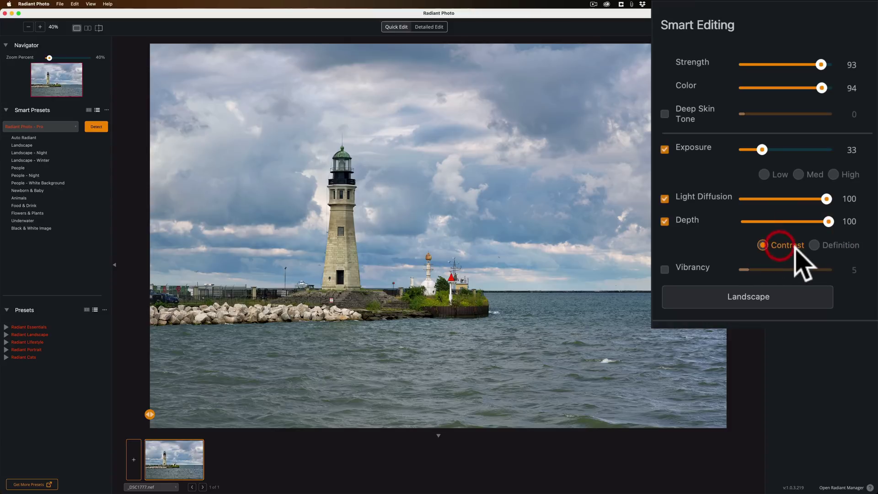
click(814, 246)
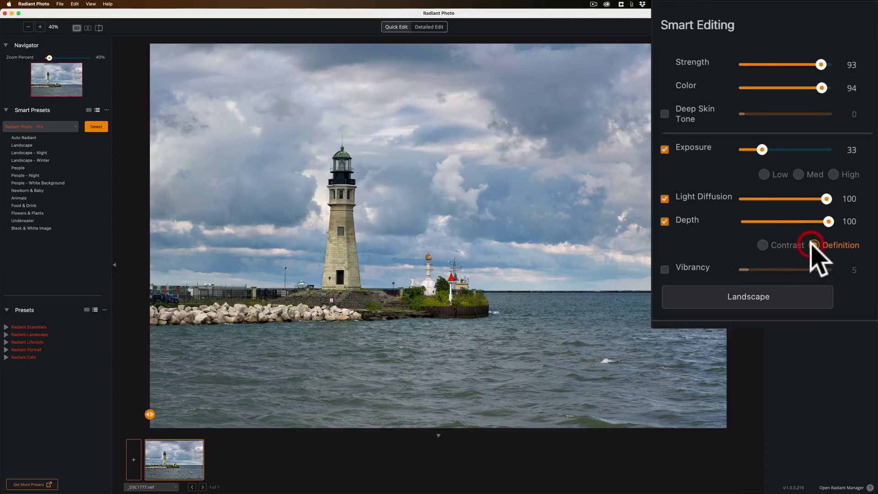
click(664, 270)
drag(745, 270, 872, 277)
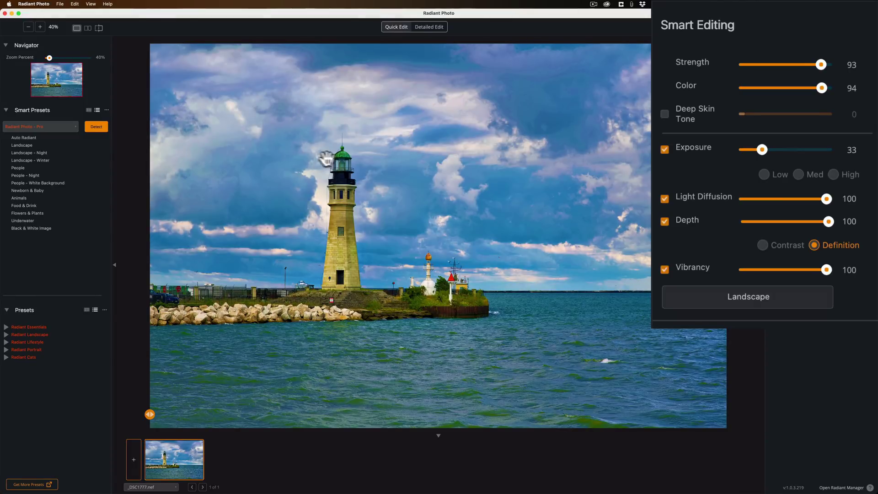
click(22, 144)
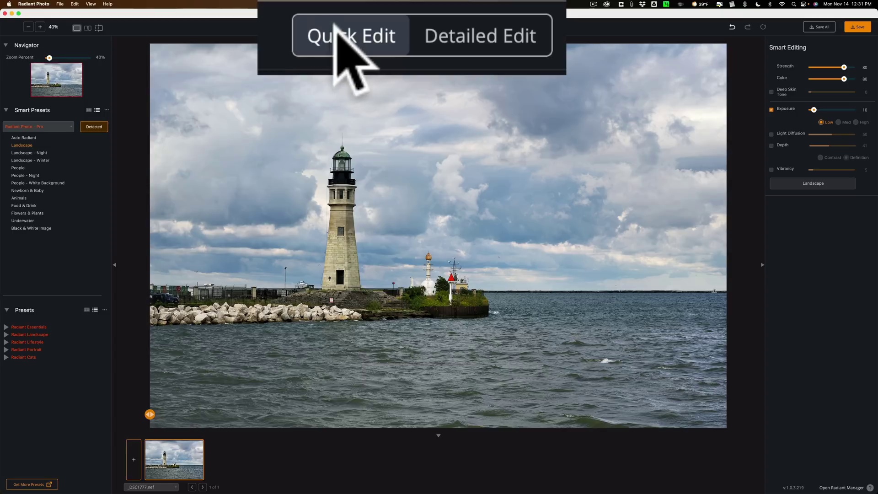
Step: Switch to Detailed Edit, show the histogram, and toggle the shadow and highlight clipping warnings
click(444, 29)
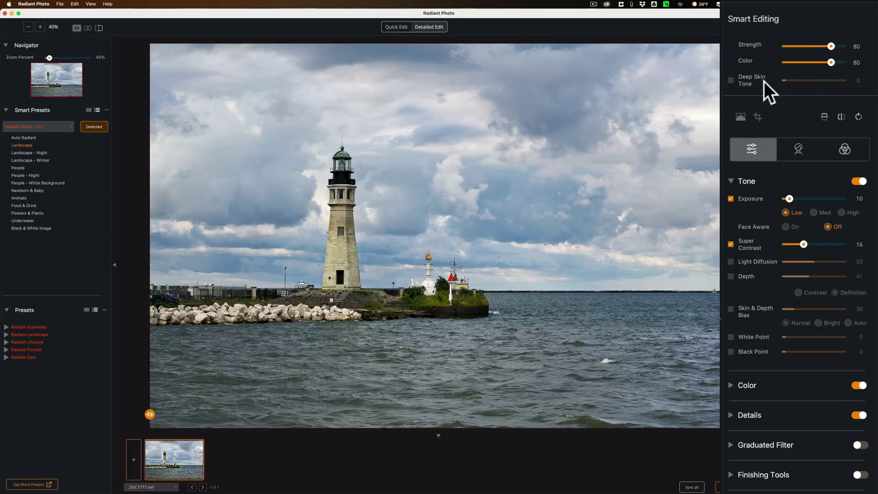
click(740, 116)
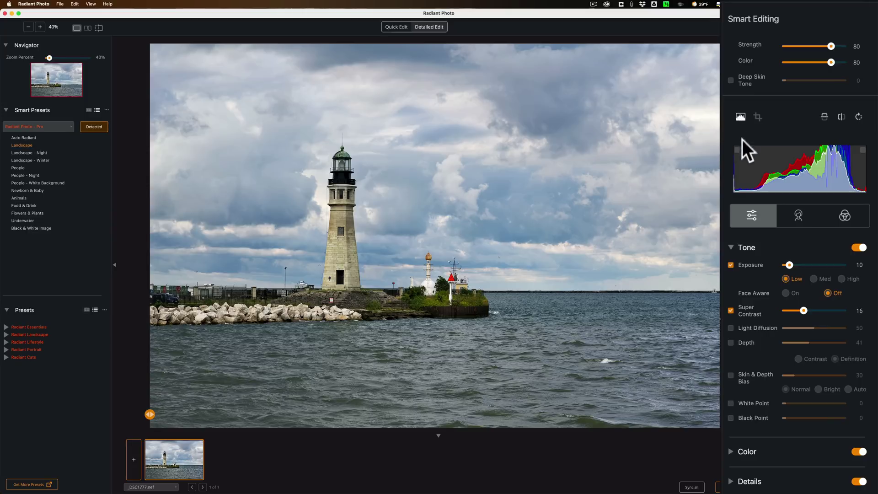
click(737, 150)
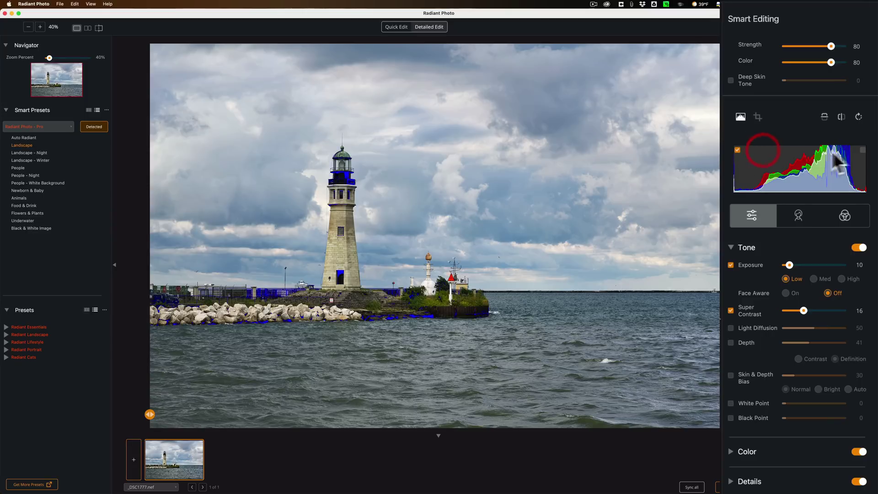
click(862, 150)
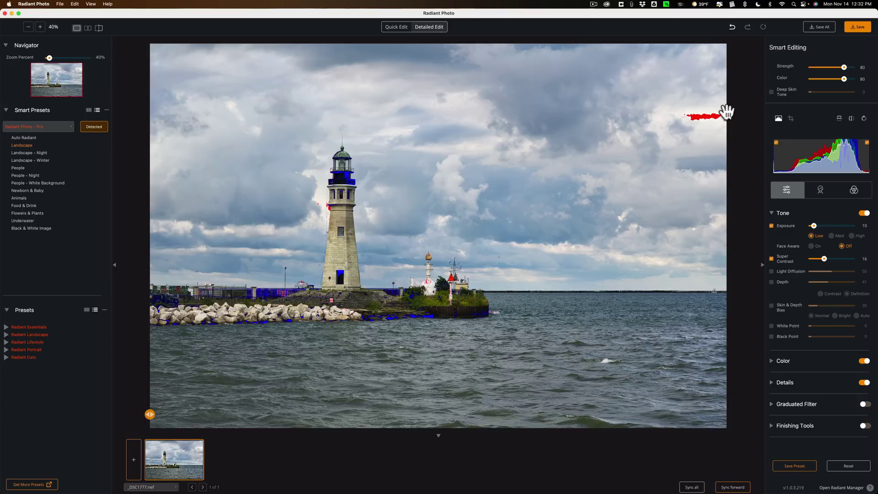
click(776, 142)
click(863, 143)
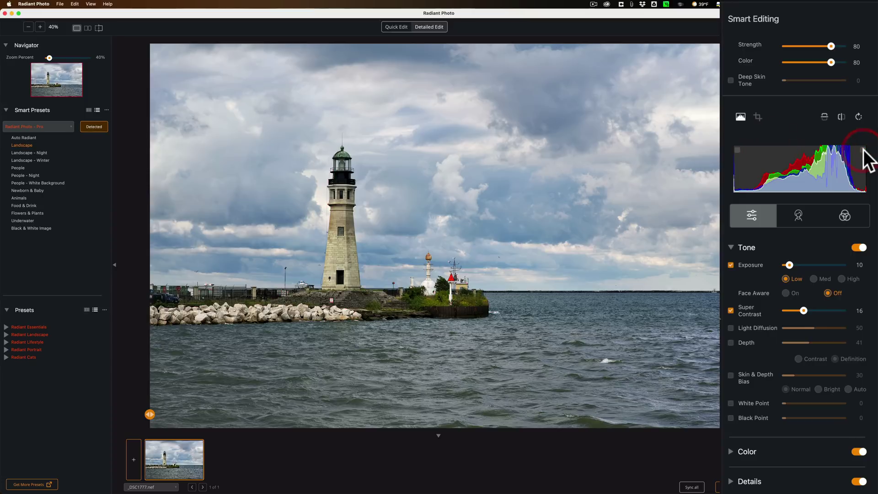
Step: Open and close the crop settings, then flip the photo vertically and back upright
click(759, 117)
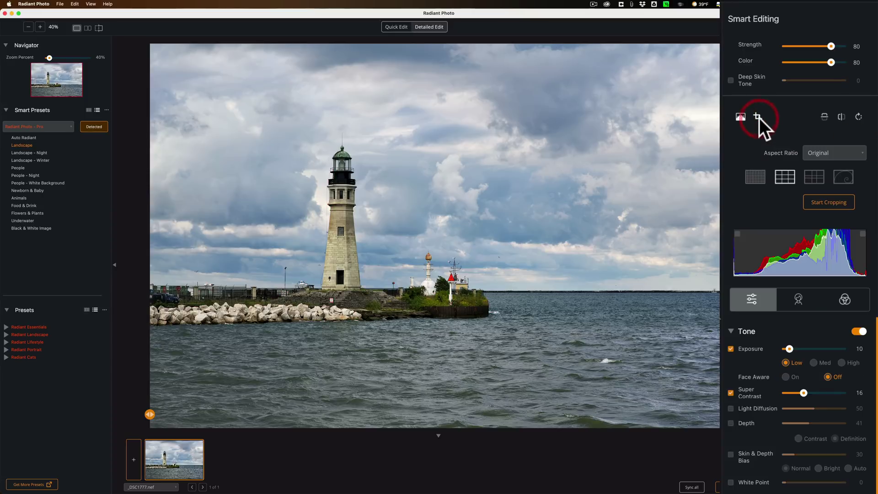
click(758, 117)
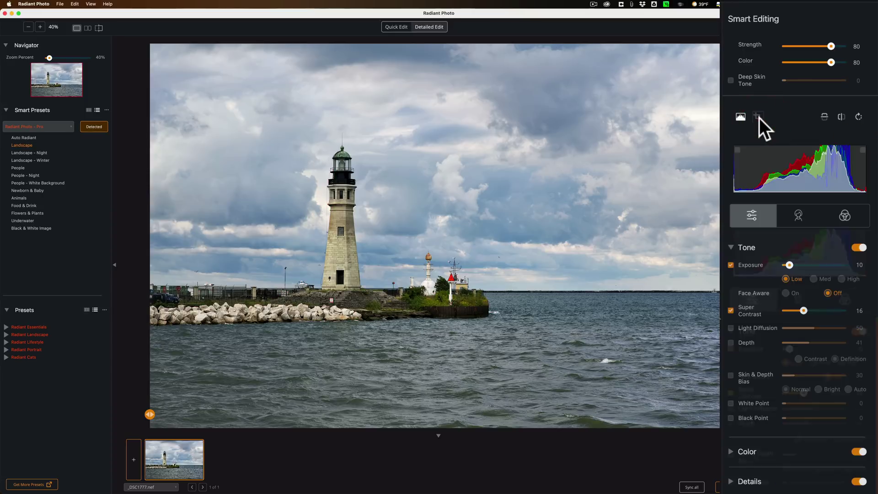
click(822, 117)
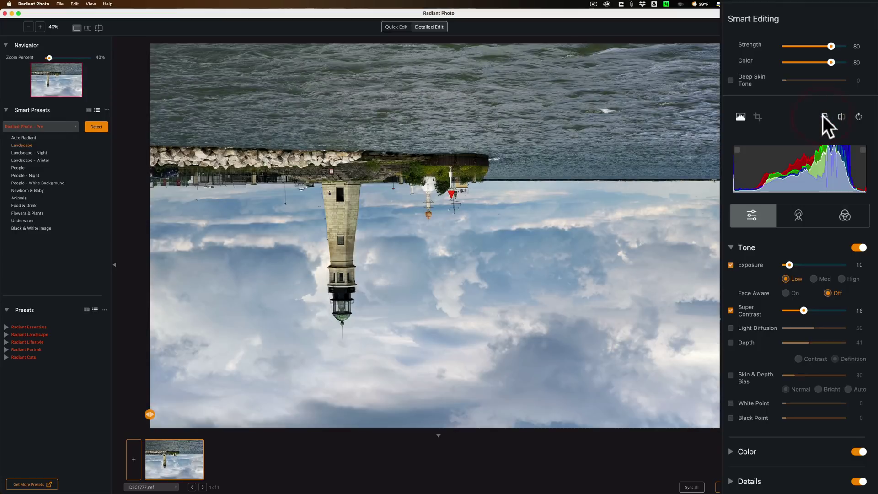
click(823, 116)
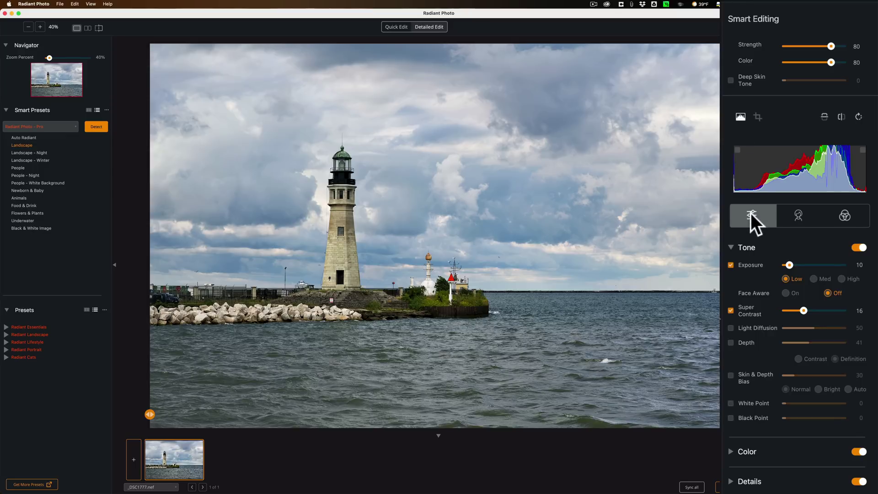
Step: Collapse Tone, browse the portrait and color grading looks, then return to the main adjustments
click(731, 246)
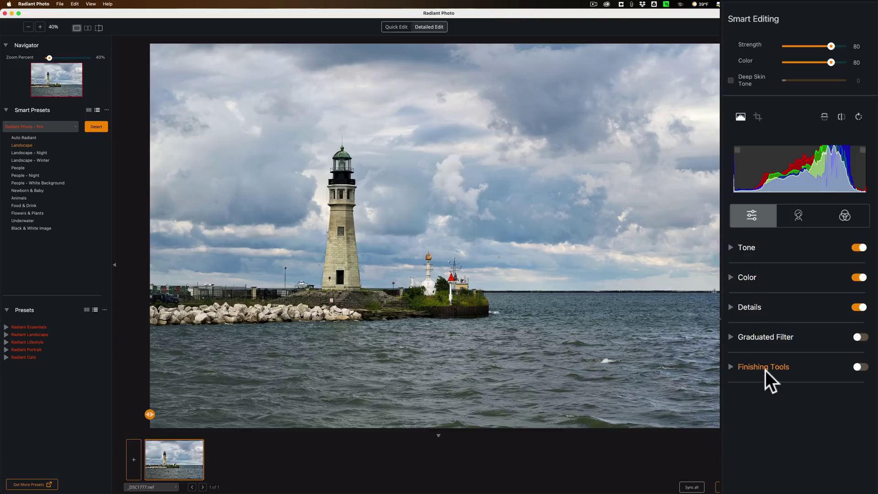
click(798, 213)
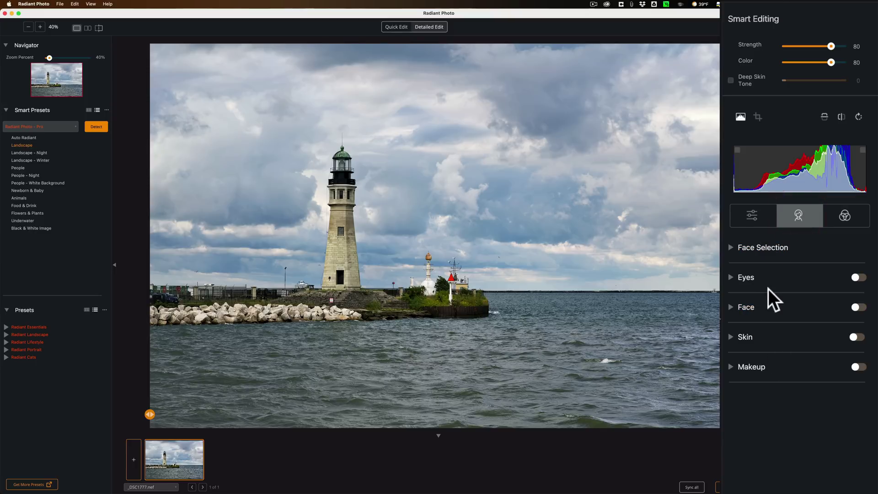
click(845, 216)
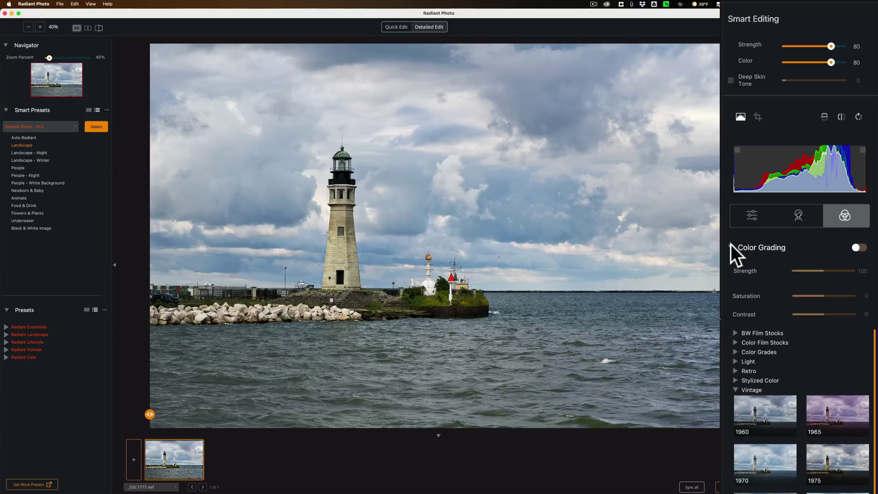
click(756, 216)
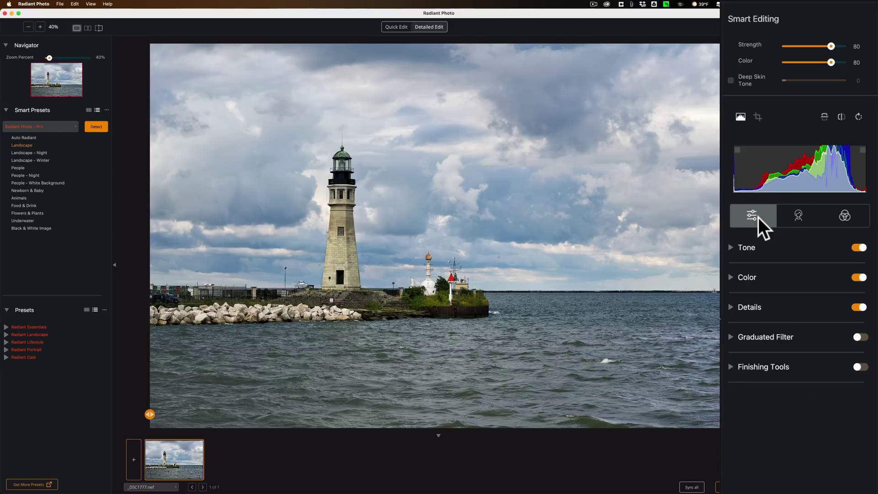
Step: Expand Tone and try Exposure in Med mode before setting it back to Low
click(731, 248)
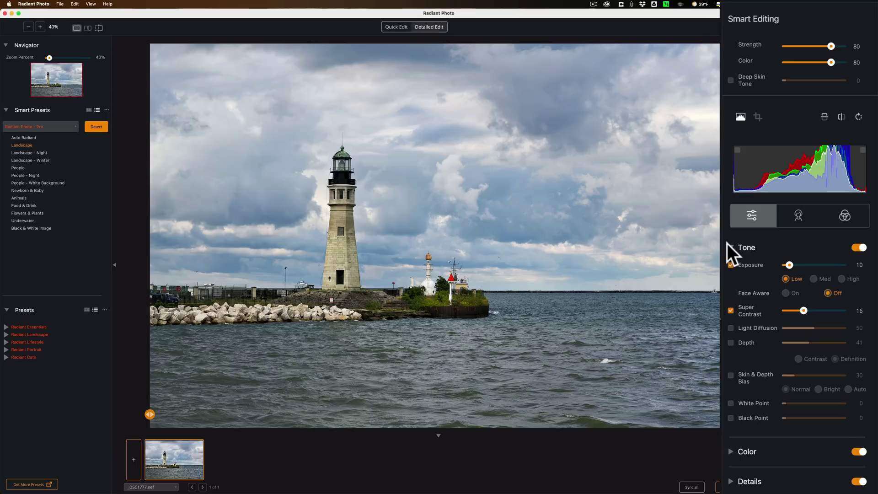
click(814, 278)
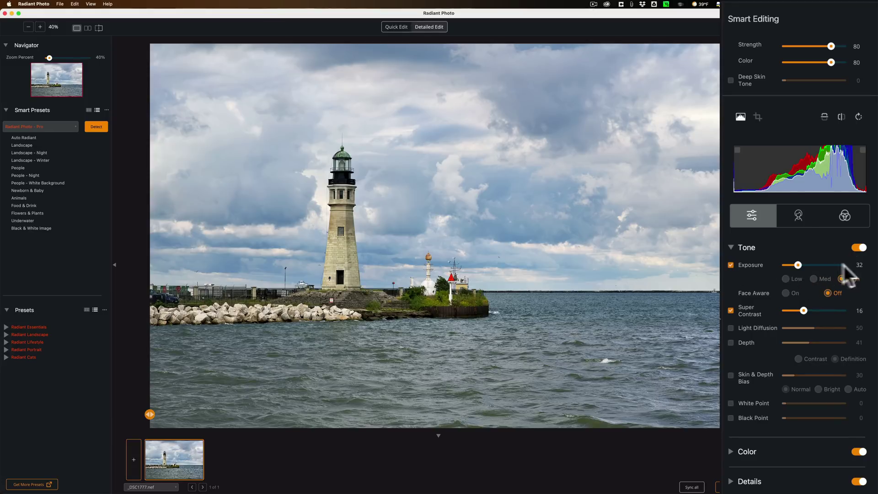
click(787, 279)
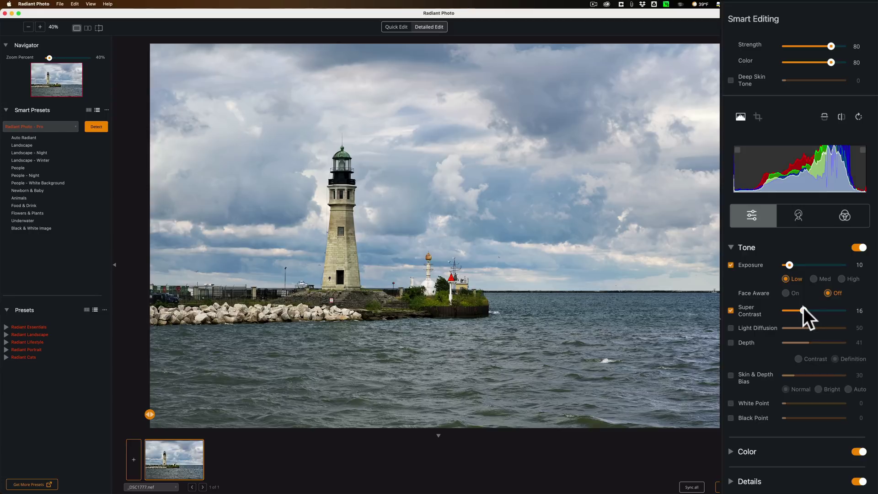
Step: Set Super Contrast to 10 and enable Light Diffusion, testing 100 before returning to 0
double_click(833, 309)
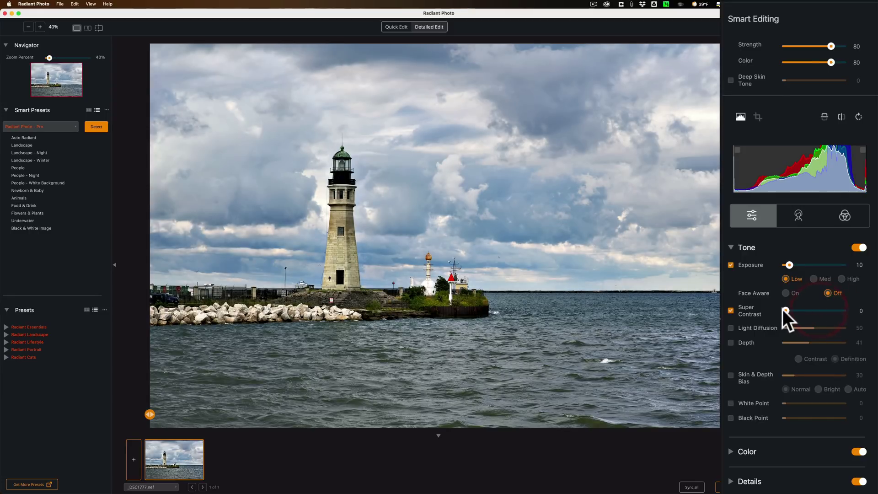
mouse_move(792, 310)
mouse_down()
mouse_move(802, 322)
mouse_move(783, 313)
mouse_up()
click(732, 328)
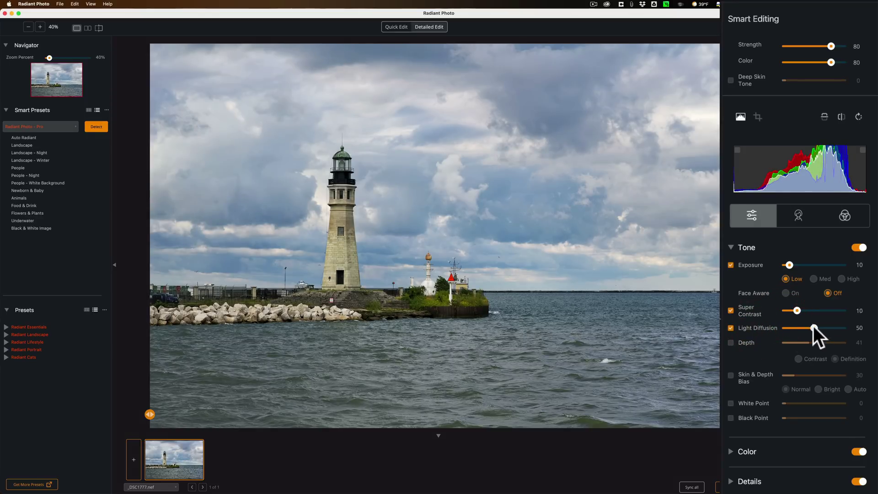
drag(814, 327, 871, 330)
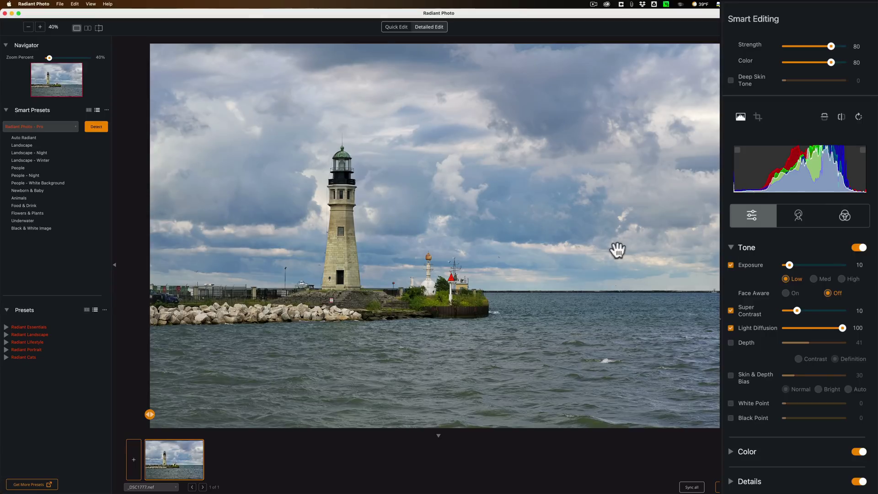
drag(841, 329, 784, 329)
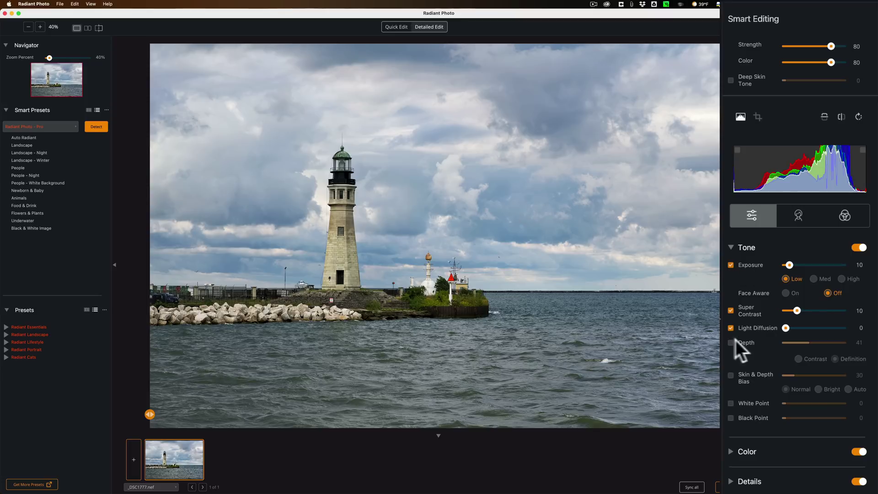
Step: Turn on Depth at 100, trying Contrast mode before settling on Definition
click(732, 341)
drag(809, 343, 850, 343)
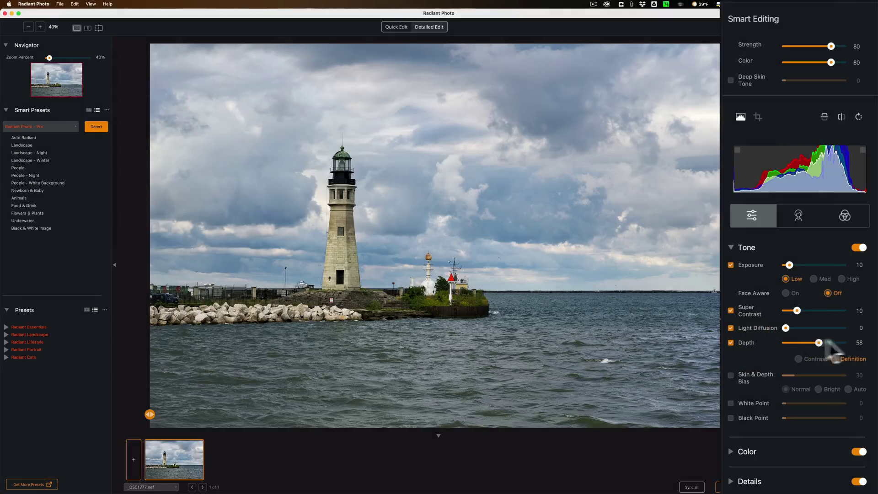
click(852, 342)
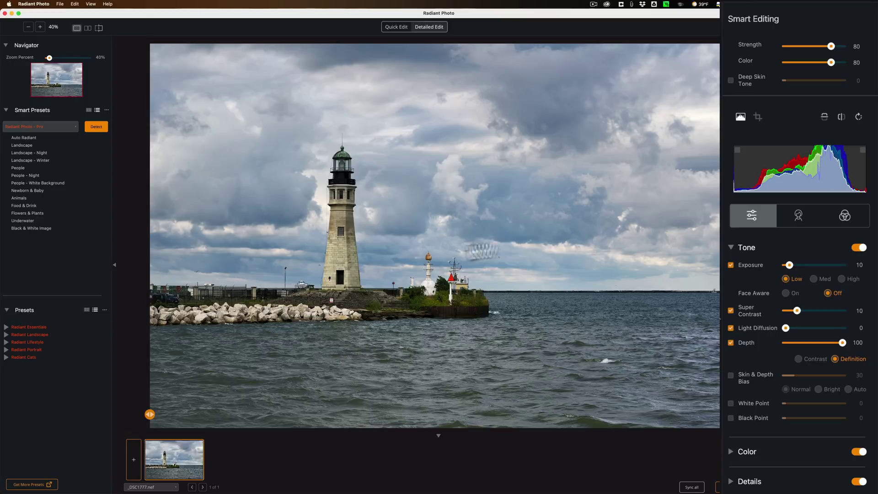
click(799, 359)
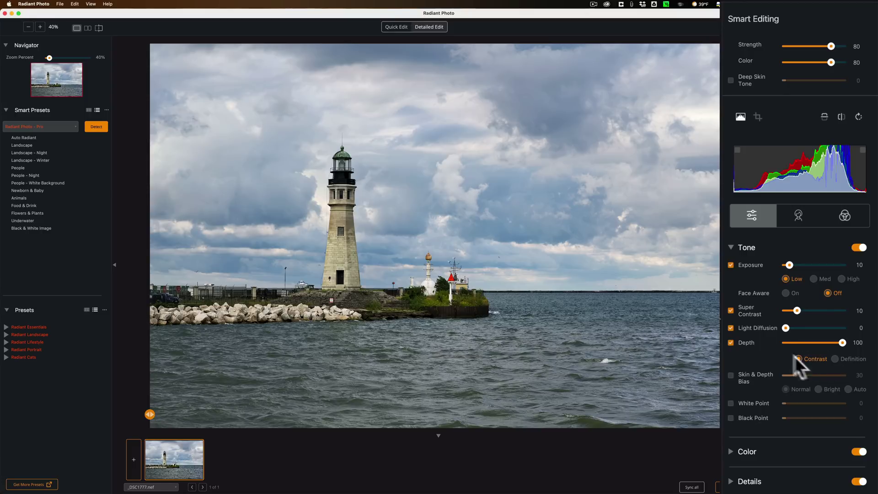
click(832, 359)
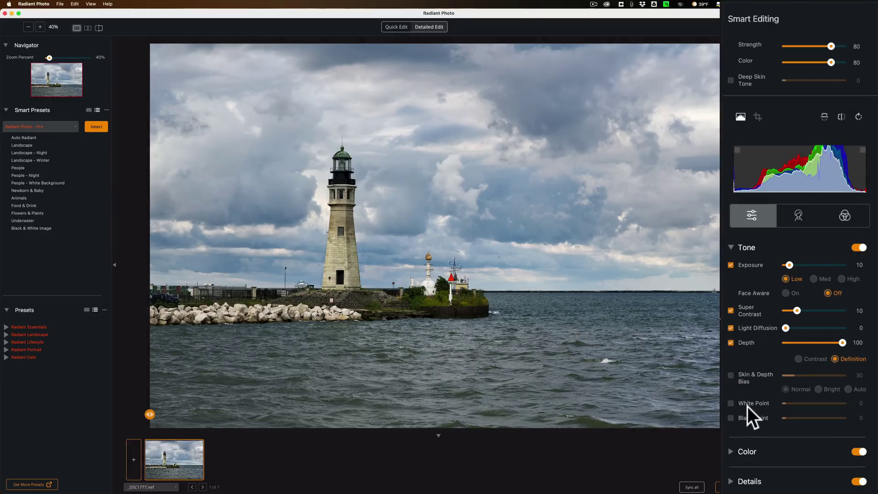
Step: Try White and Black Point at 100 with clipping overlays, then reset them to 0 and switch off
click(730, 402)
click(731, 418)
click(737, 150)
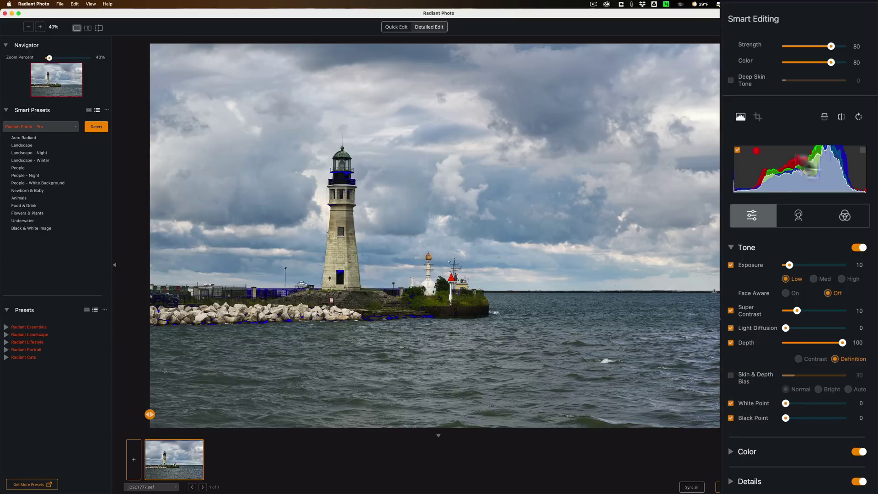
click(863, 150)
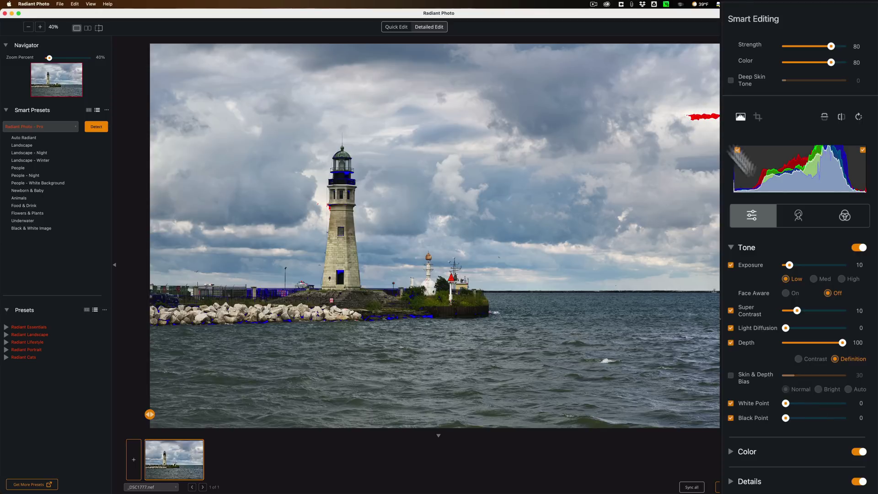
drag(785, 403, 877, 407)
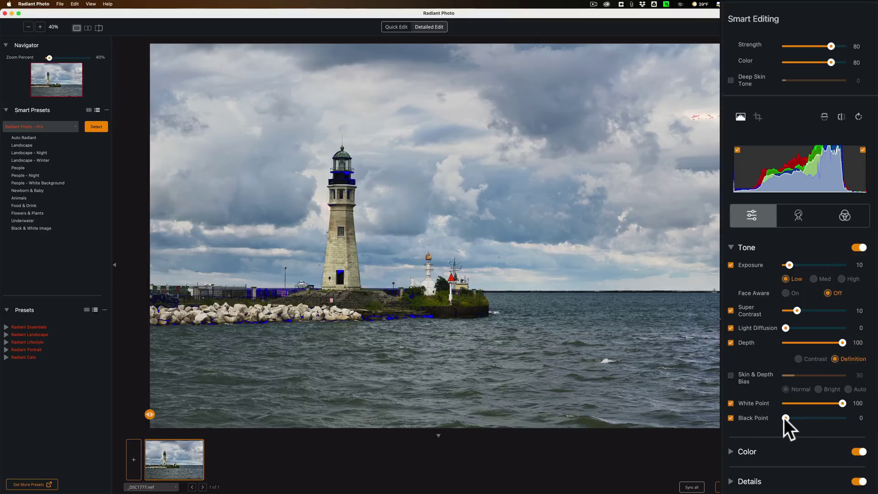
drag(785, 418, 872, 418)
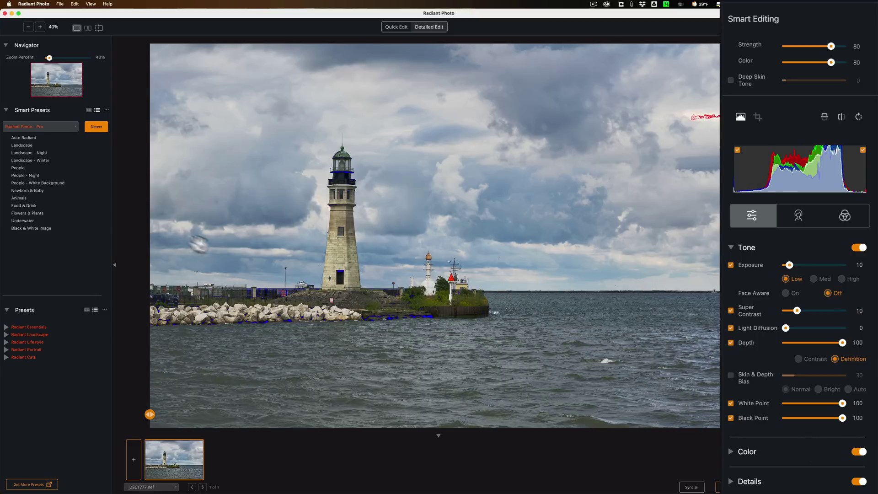
drag(843, 418, 786, 418)
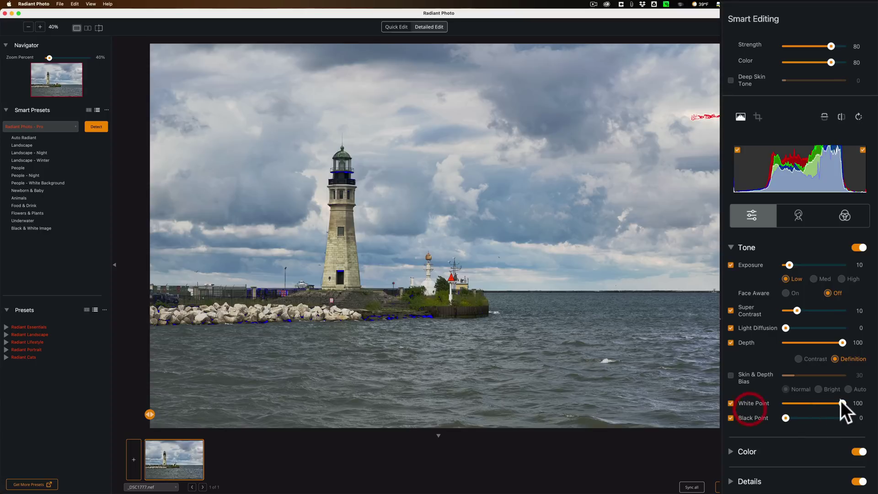
drag(843, 403, 785, 403)
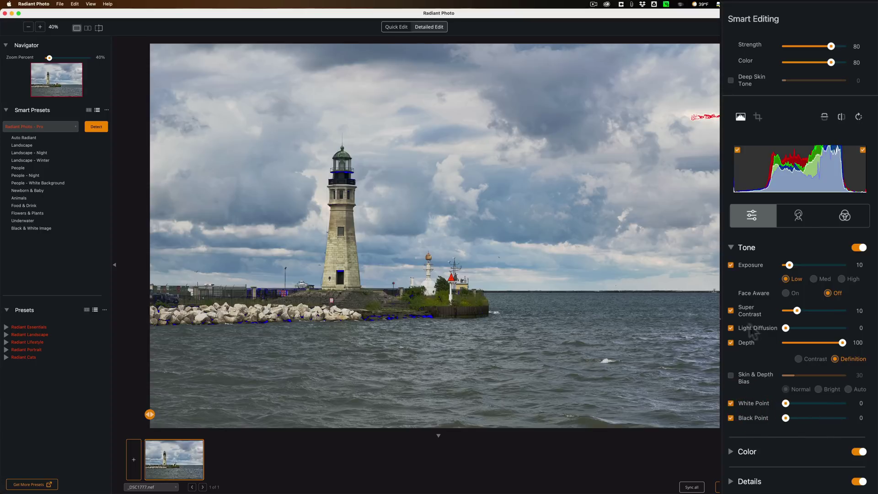
click(730, 403)
click(730, 417)
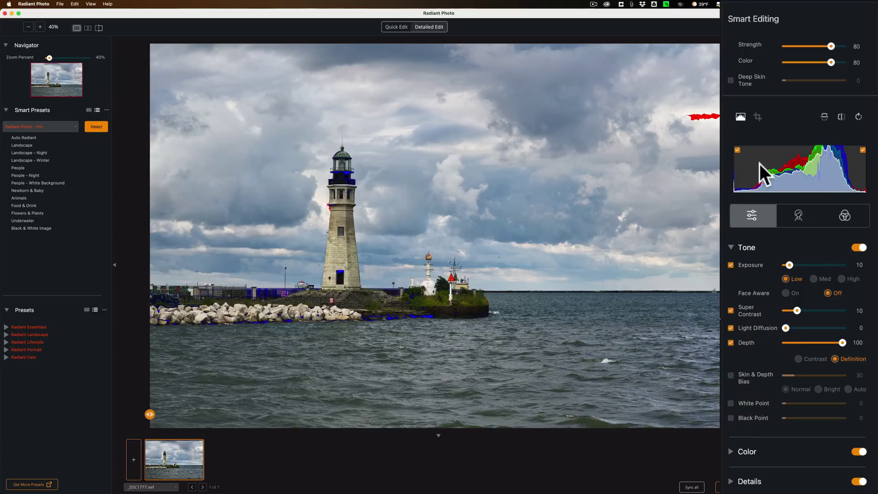
click(735, 150)
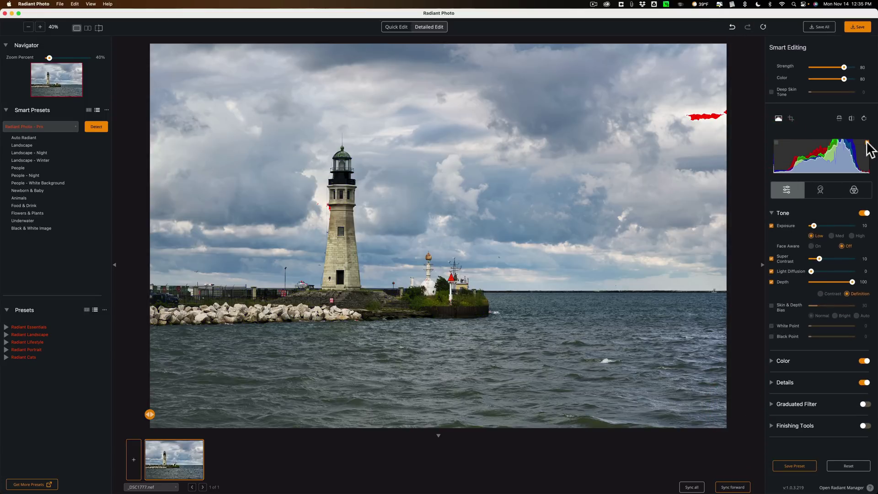
click(867, 143)
Step: Open the Color section, try several Color Contrast values, then reapply the Landscape smart preset
click(772, 213)
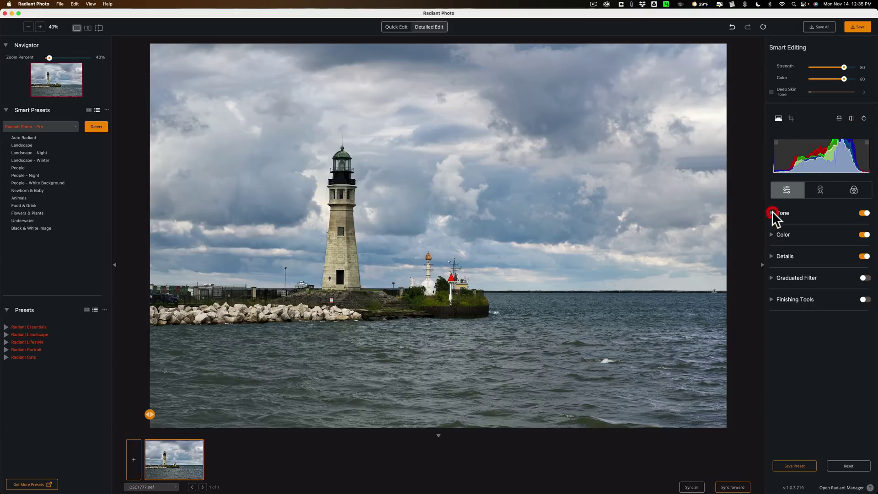
click(773, 234)
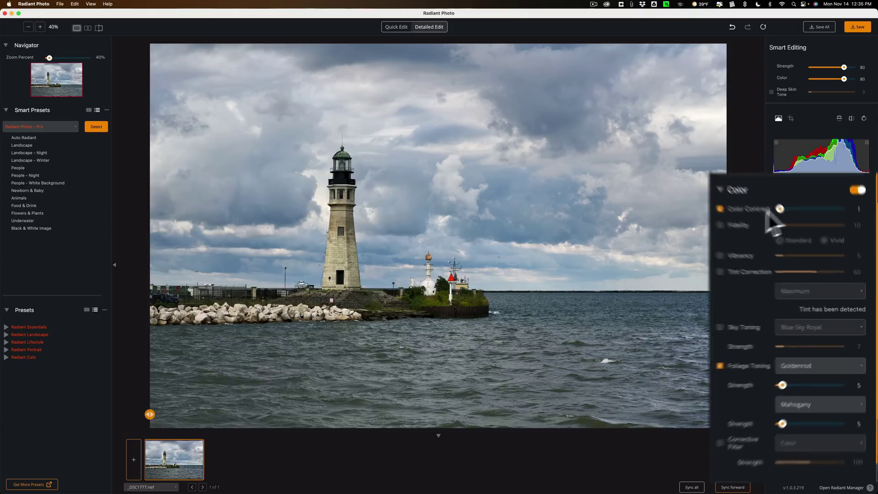
drag(812, 247, 846, 247)
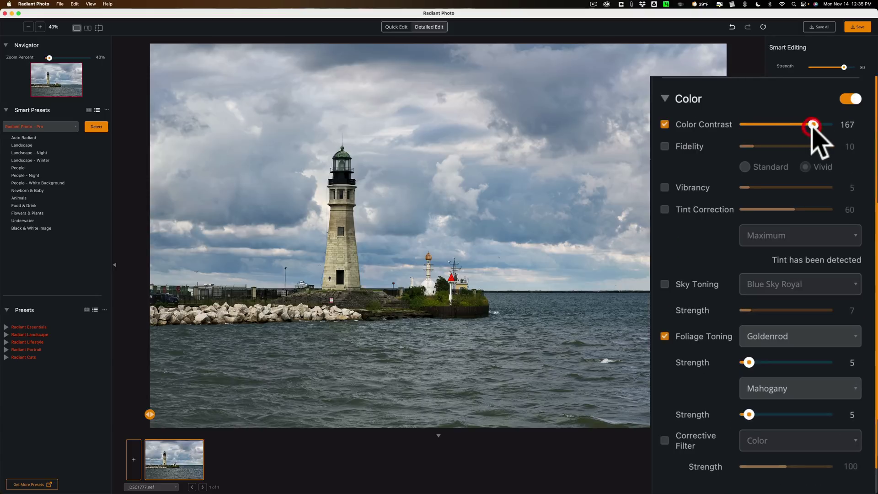
drag(814, 123, 751, 123)
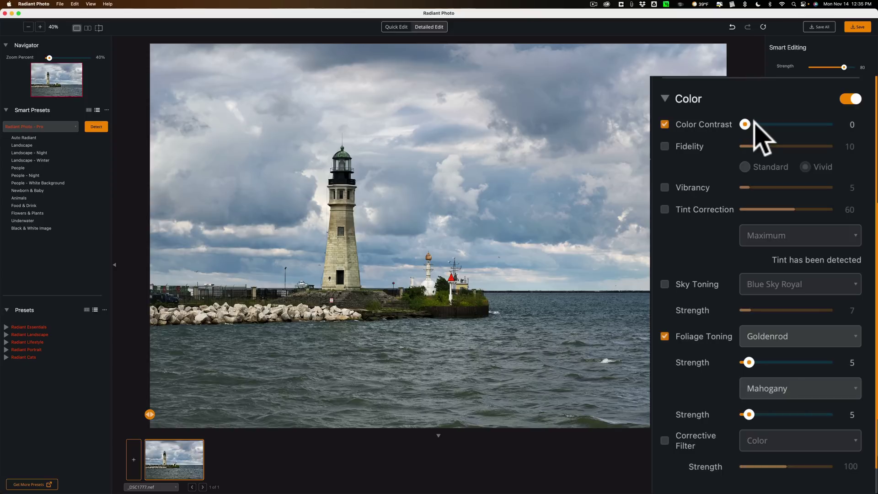
drag(755, 123, 746, 124)
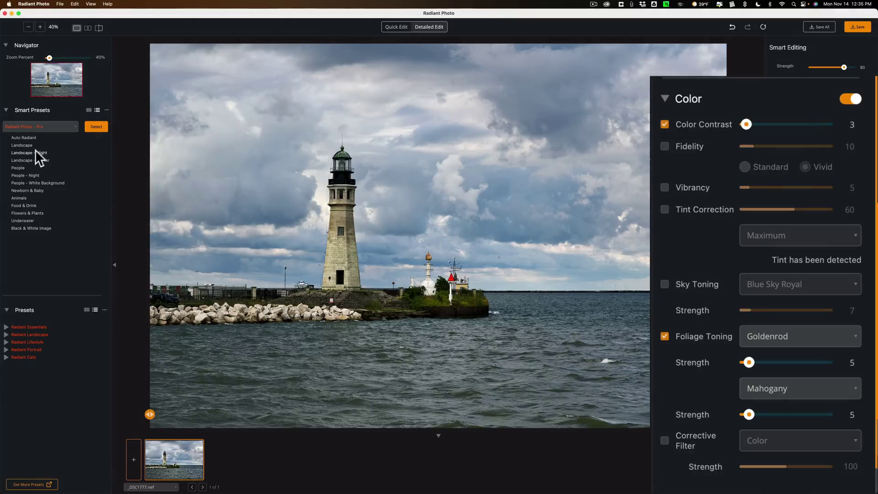
click(26, 145)
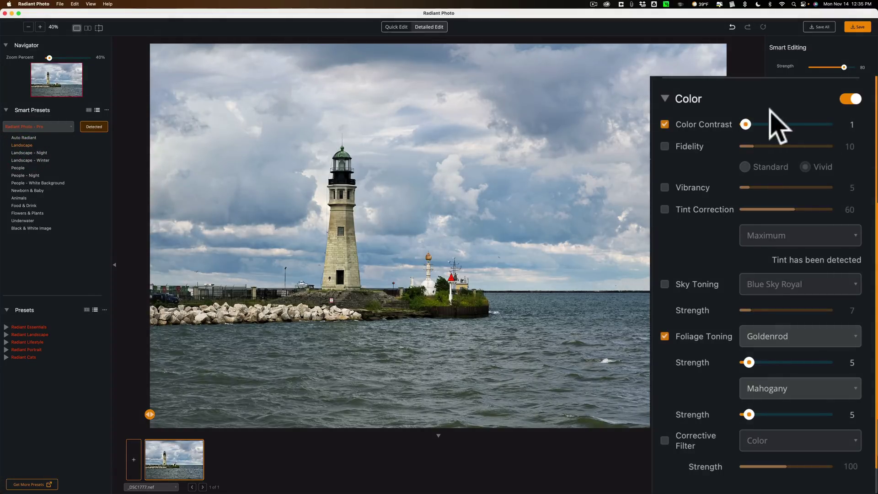
Step: Try Fidelity 82, Vibrancy 41, Tint Correction 34 and Sky Toning 82, then reapply Landscape
click(664, 146)
drag(754, 147, 812, 148)
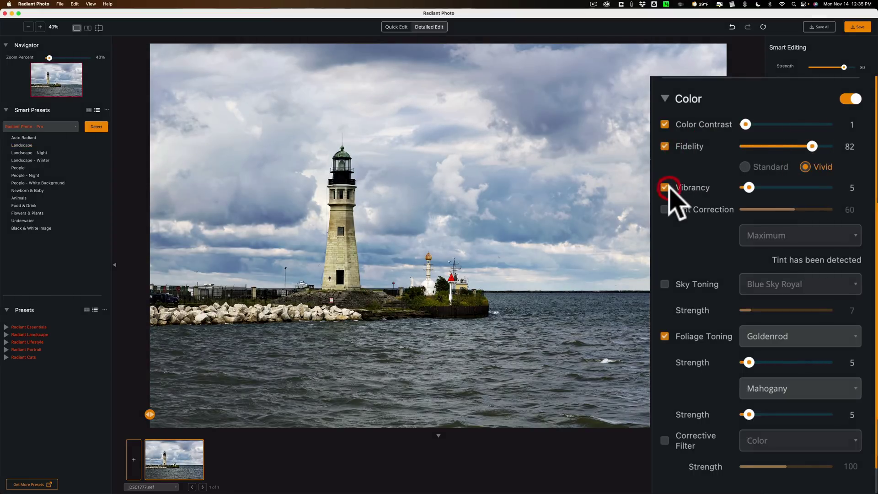
click(779, 188)
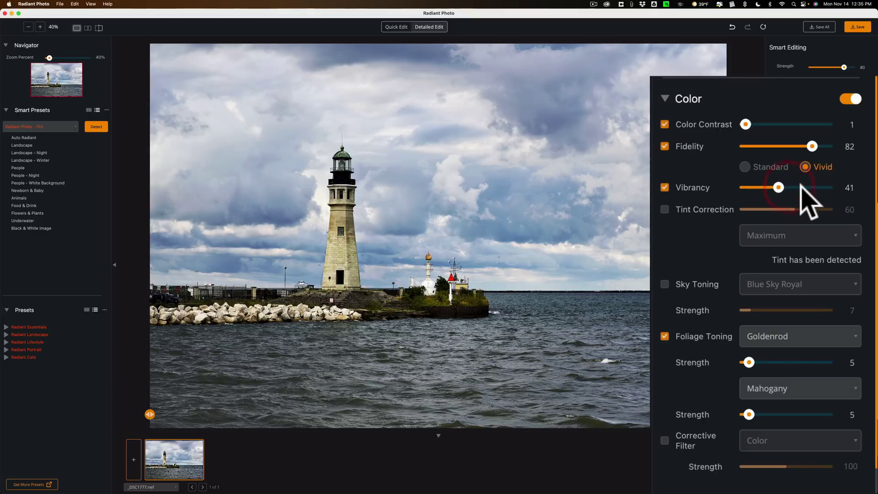
click(665, 209)
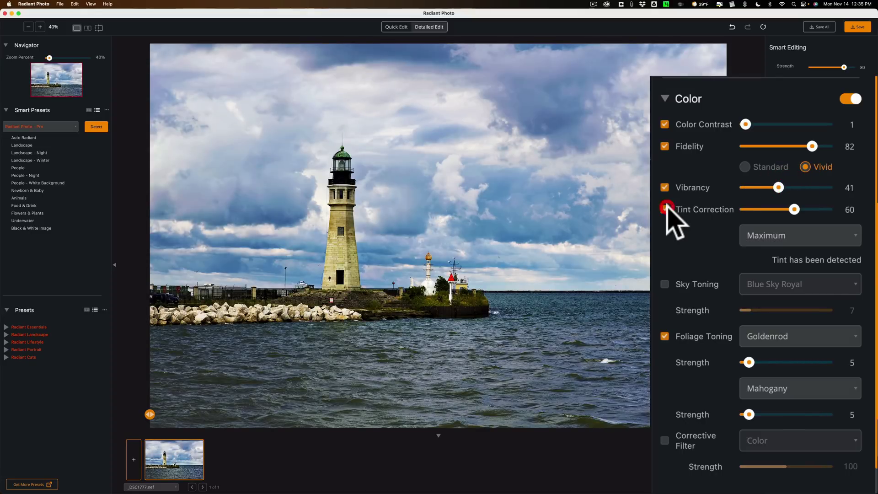
mouse_move(794, 209)
mouse_down()
mouse_move(750, 209)
mouse_move(822, 209)
mouse_move(790, 209)
mouse_up()
drag(790, 209, 774, 210)
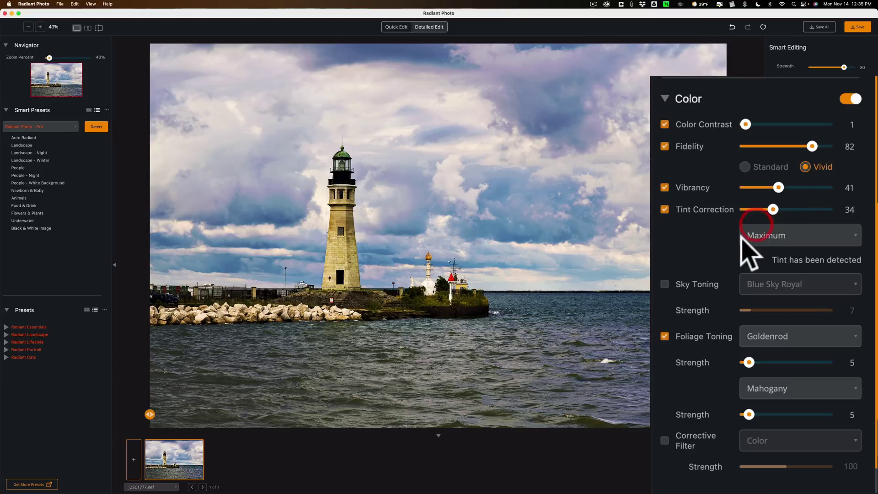
click(665, 284)
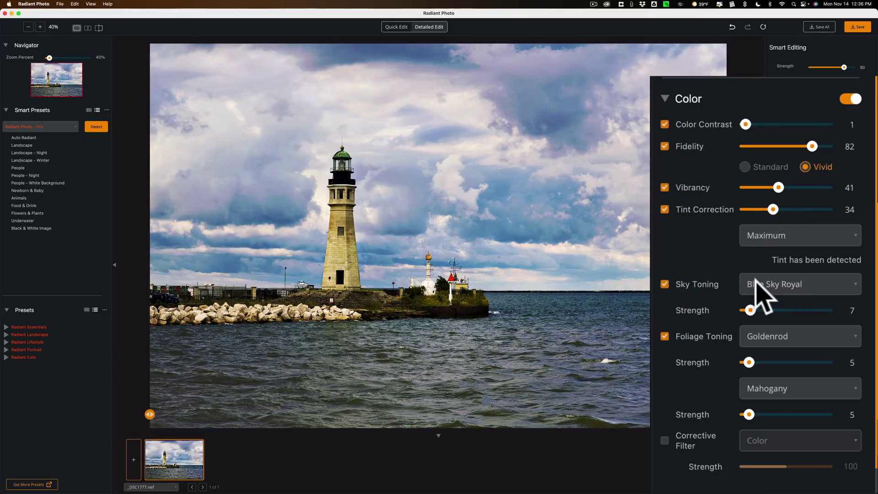
click(815, 309)
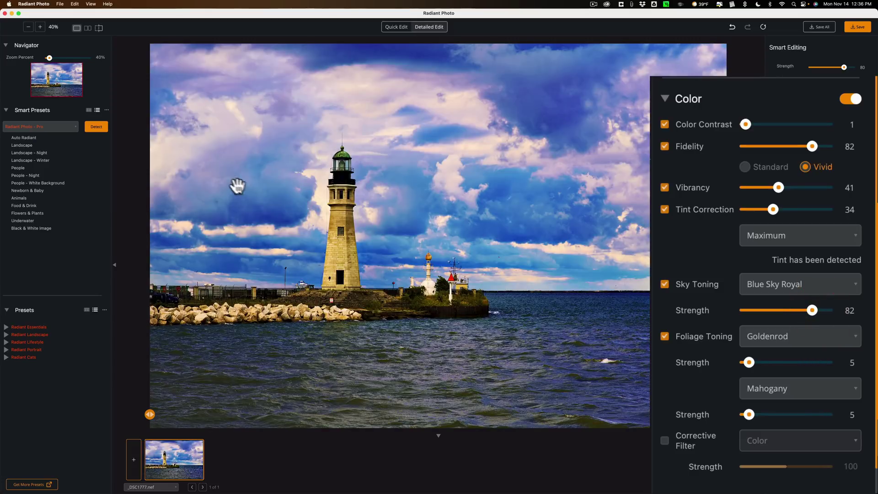
click(17, 143)
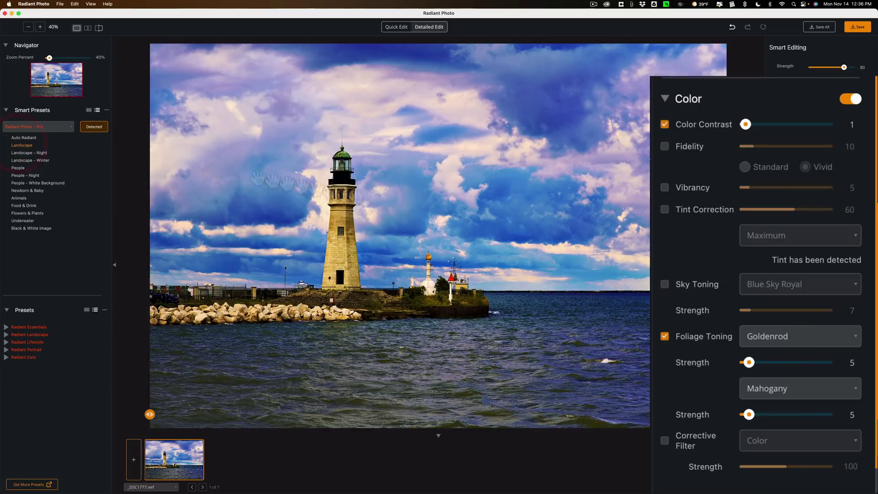
Step: Raise the Mahogany foliage toning strength to 74
scroll(723, 183, down, 2)
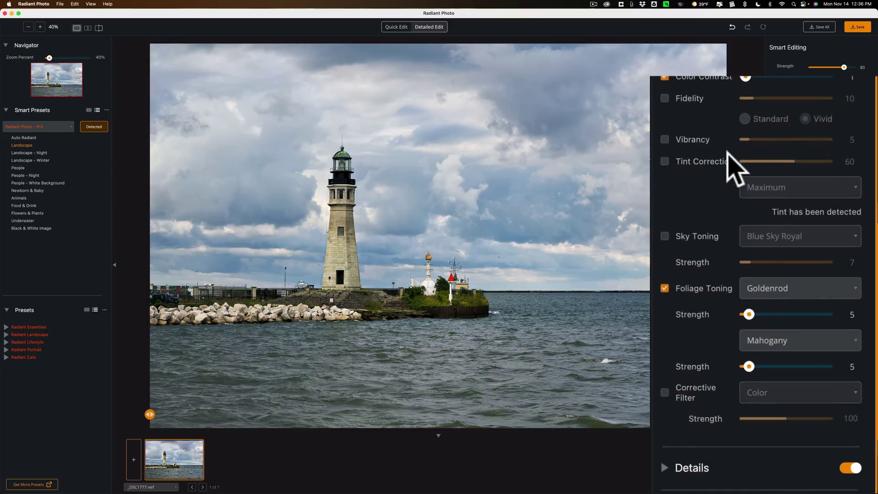
scroll(731, 167, down, 2)
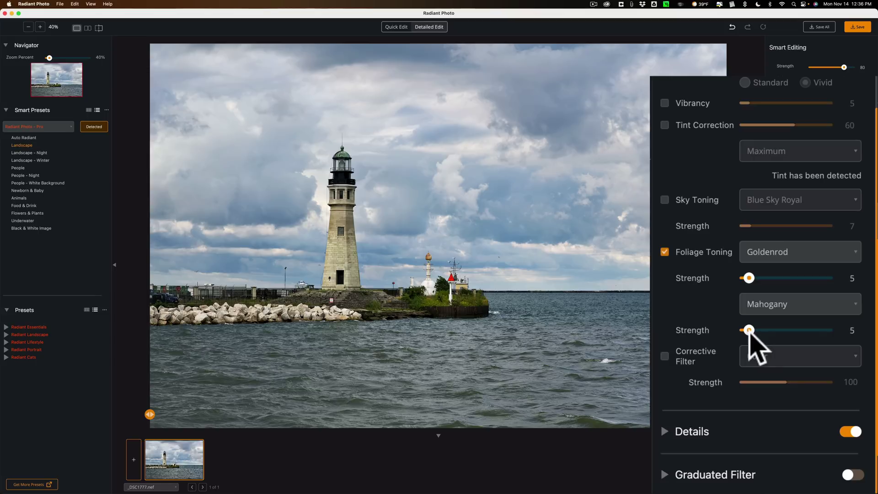
drag(749, 331, 790, 333)
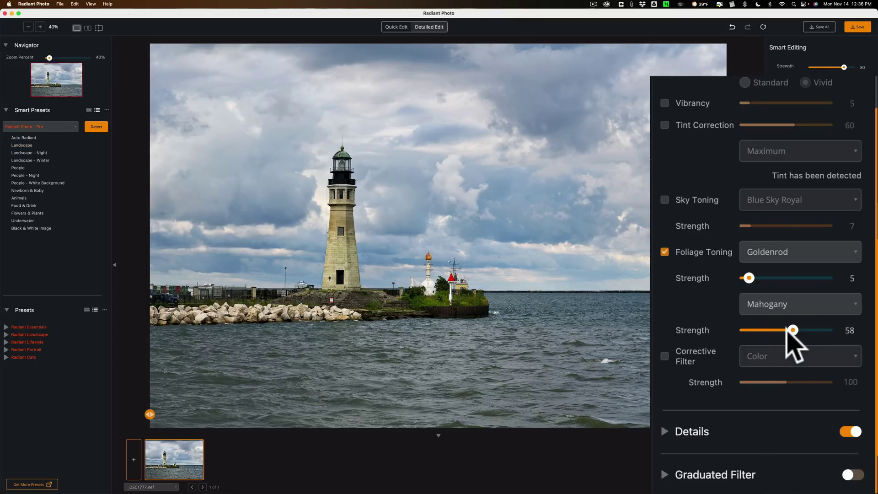
mouse_move(788, 331)
mouse_down()
mouse_move(778, 330)
mouse_move(805, 330)
mouse_up()
Step: Turn on a Cyan corrective filter, then reapply the Landscape smart preset
click(665, 356)
click(748, 359)
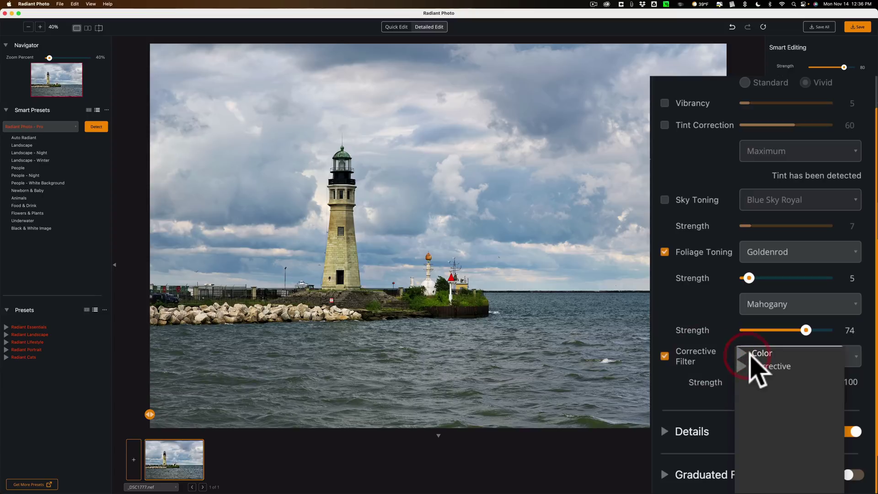
click(750, 355)
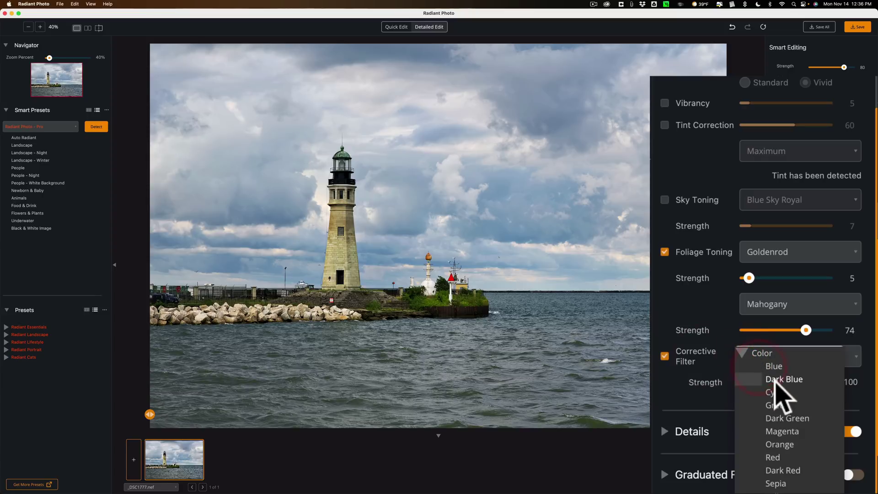
click(773, 392)
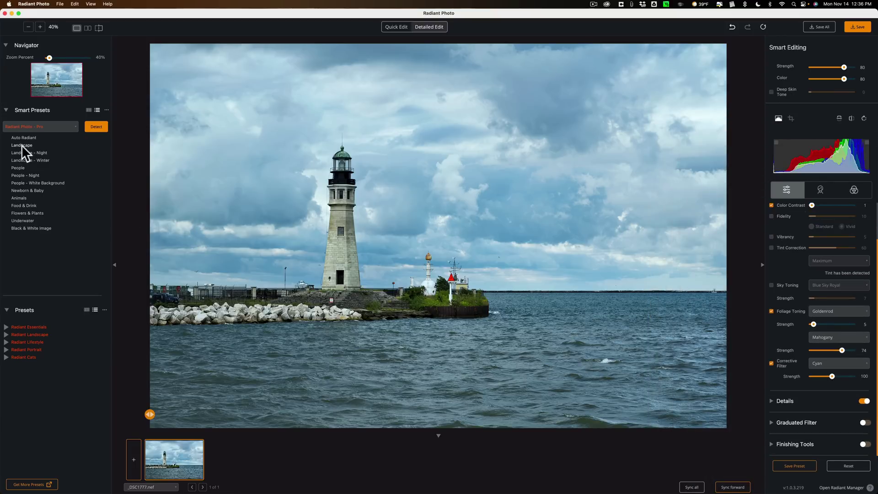
click(21, 144)
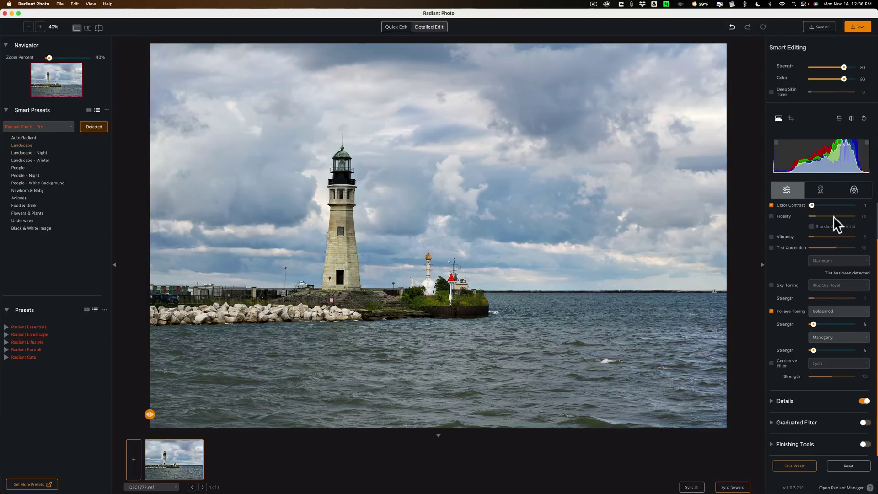
scroll(839, 255, up, 2)
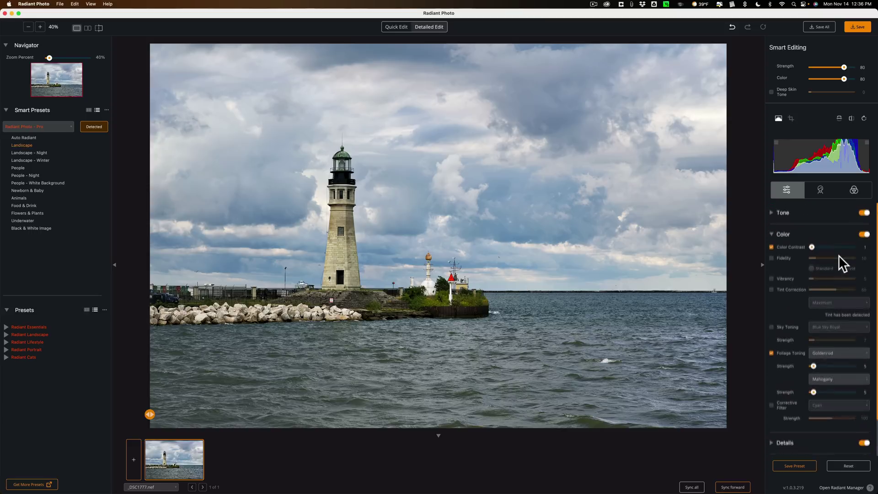
Step: Turn on noise reduction with the Default preset and turn off sharpening in Details
click(771, 234)
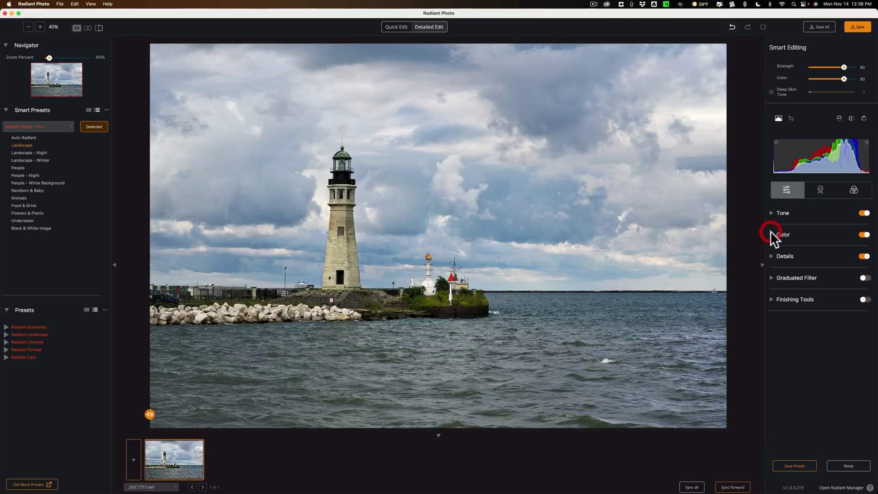
click(772, 255)
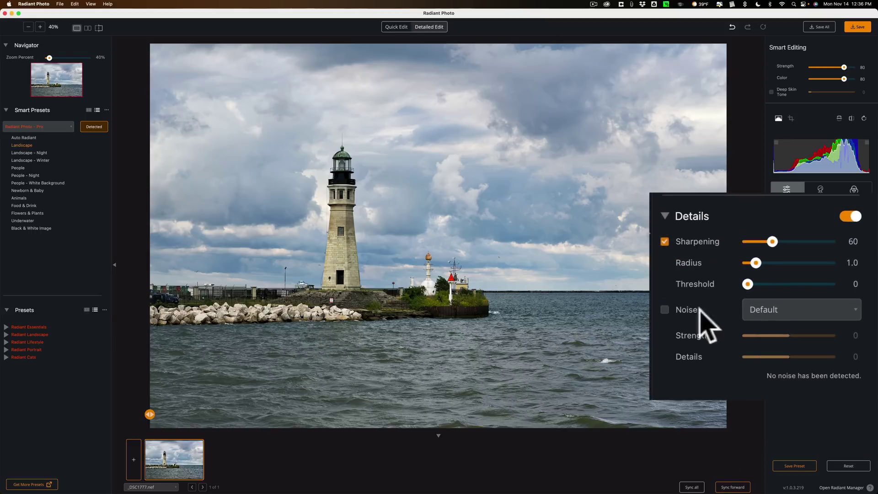
click(664, 309)
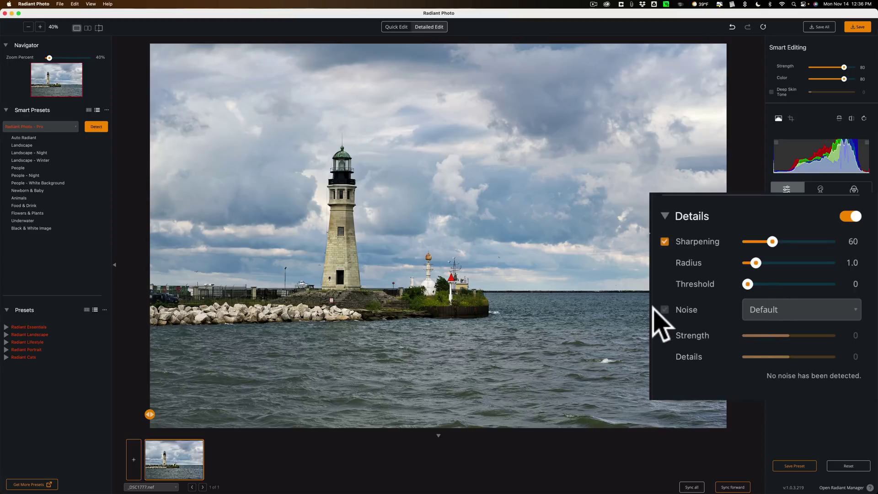
click(808, 310)
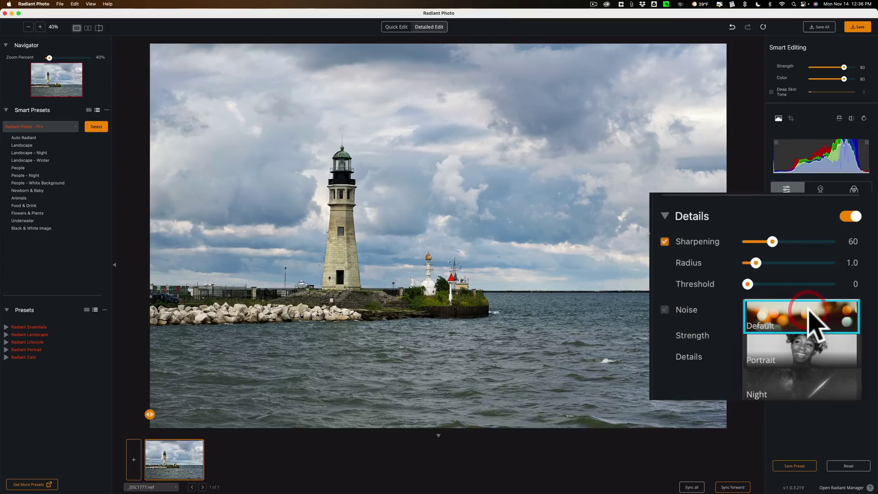
click(807, 321)
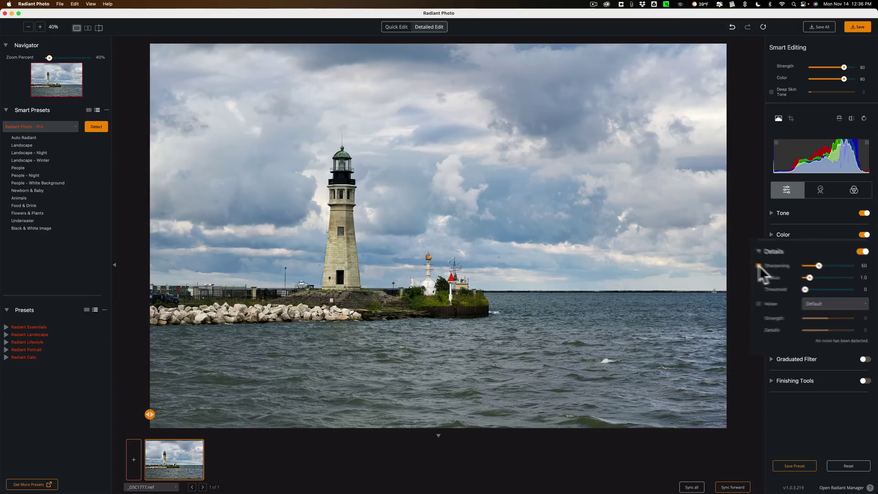
click(773, 269)
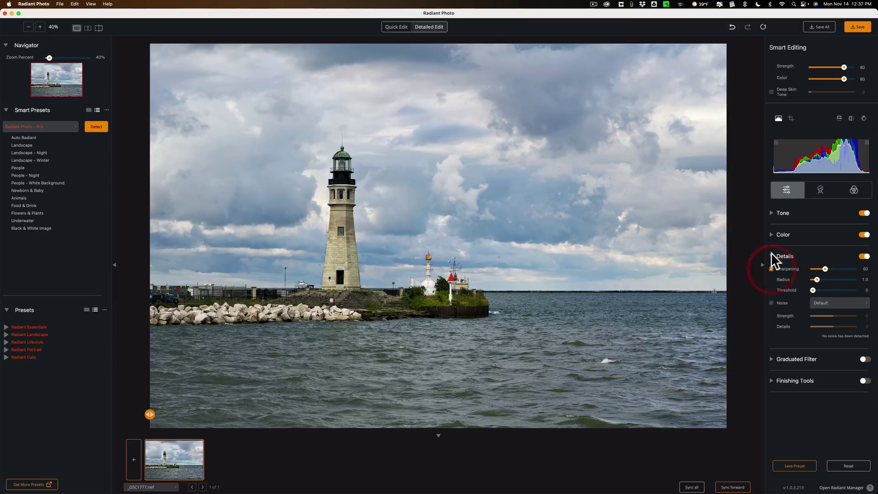
click(771, 256)
Step: Enable the radial graduated filter vignette, briefly trying the linear shape, with Blend set to 56
click(772, 277)
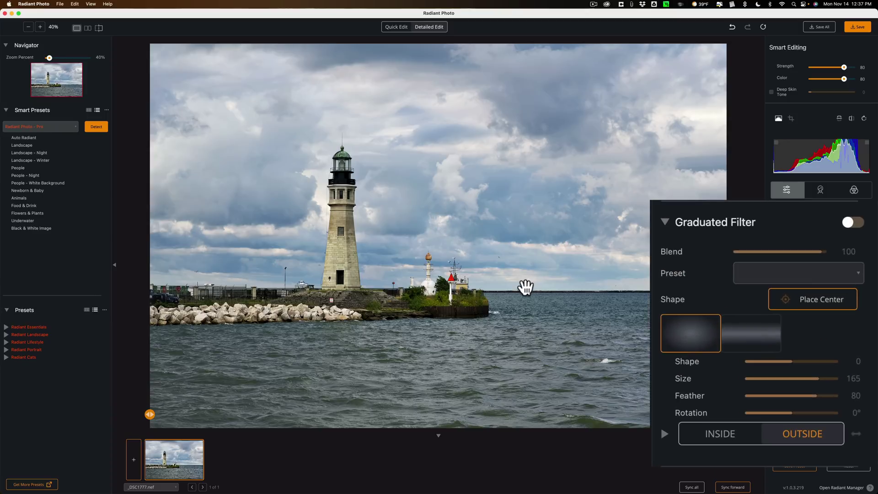
click(798, 275)
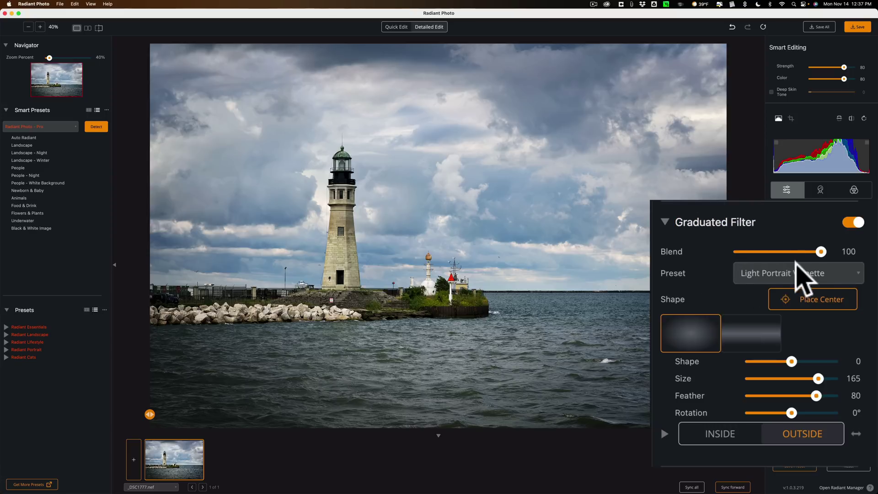
drag(820, 252, 758, 252)
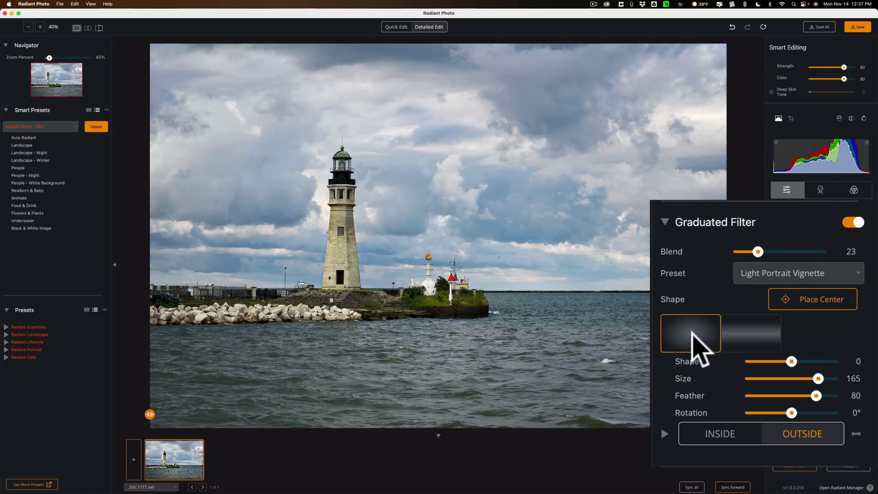
click(751, 337)
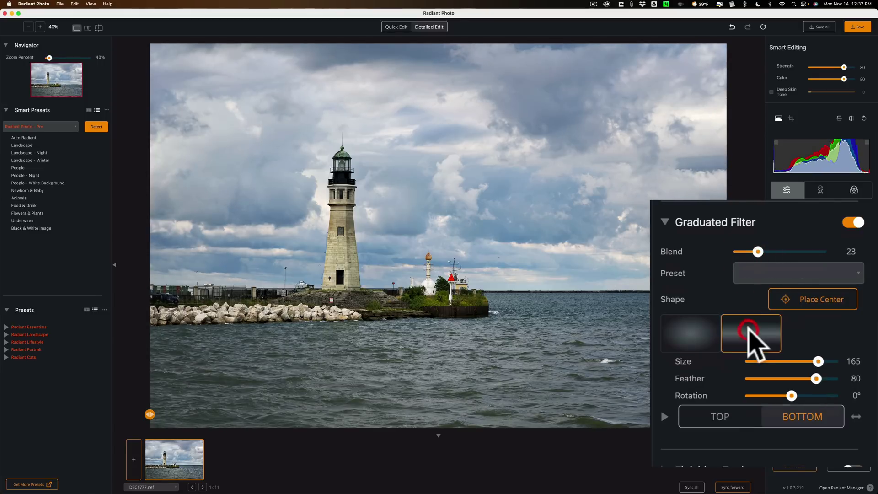
click(700, 333)
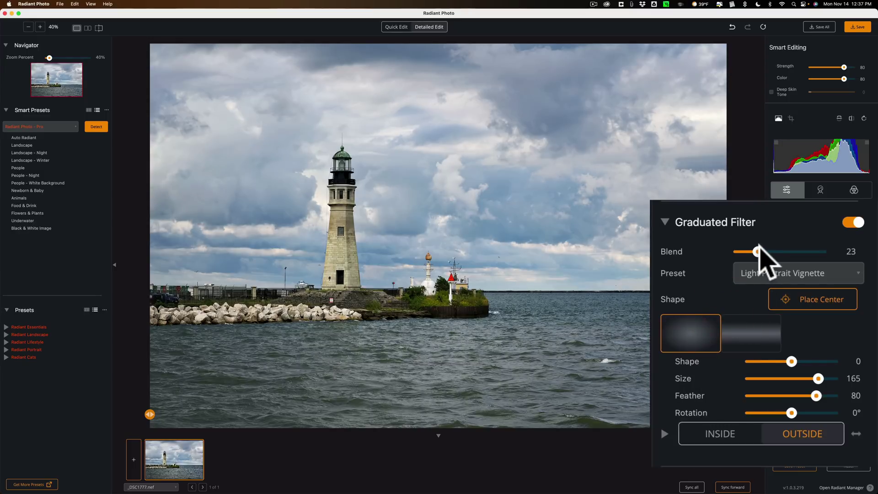
drag(759, 252, 785, 251)
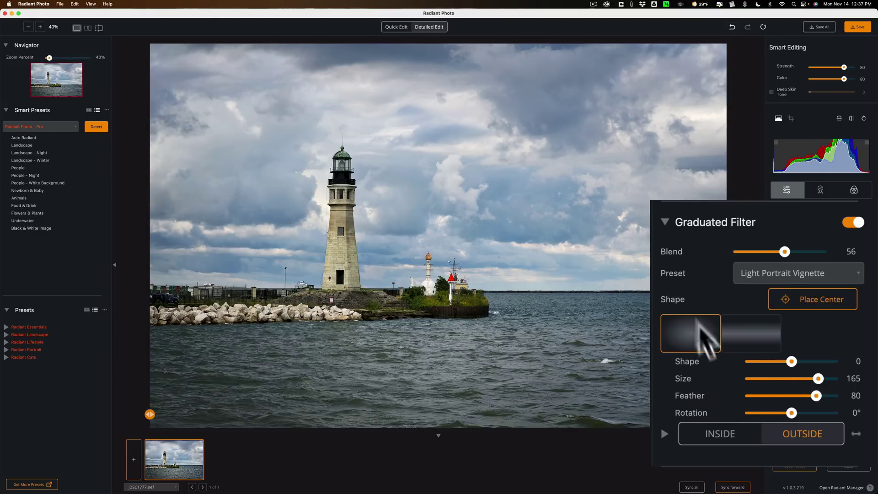
click(771, 278)
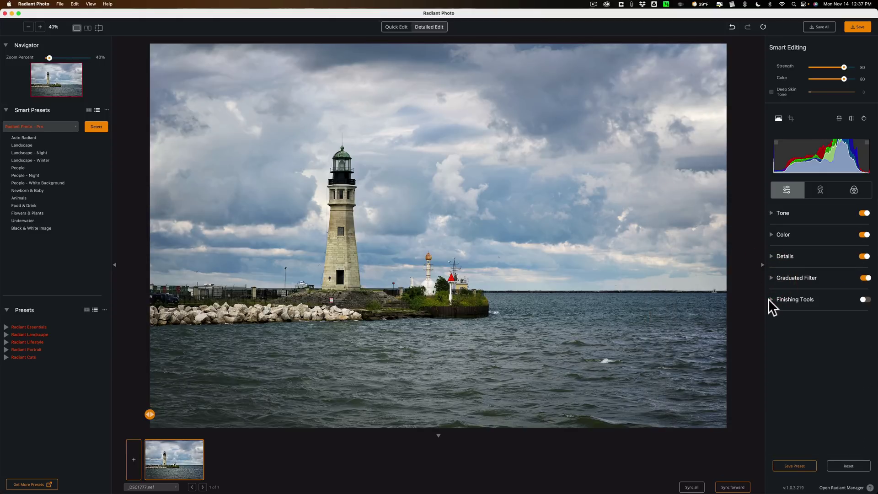
Step: Turn on Finishing Tools and push Highlights up to 100, leaving Color Temp off
click(771, 299)
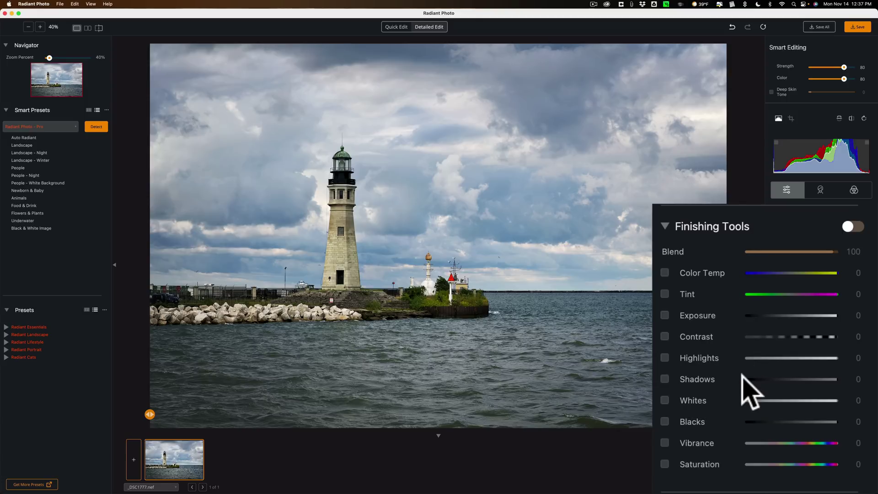
click(846, 227)
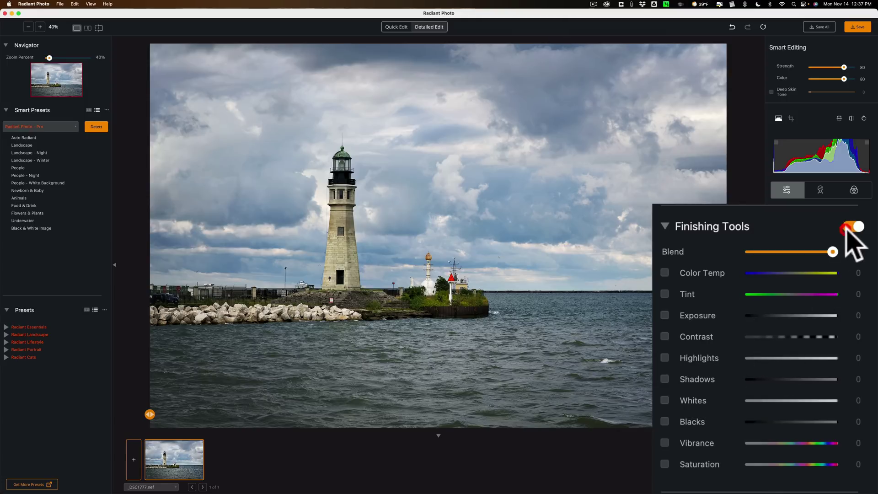
click(665, 358)
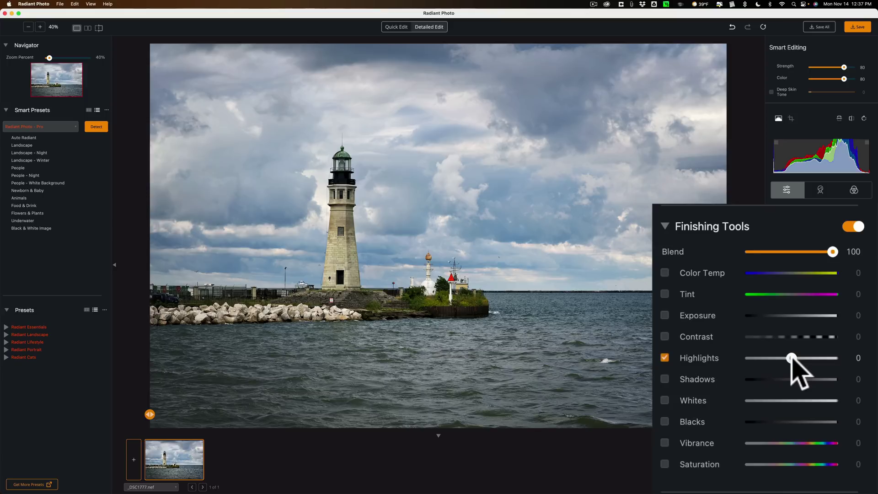
mouse_move(792, 359)
mouse_down()
mouse_move(711, 361)
mouse_move(864, 360)
mouse_move(737, 362)
mouse_move(793, 362)
mouse_up()
click(665, 273)
click(666, 275)
click(667, 234)
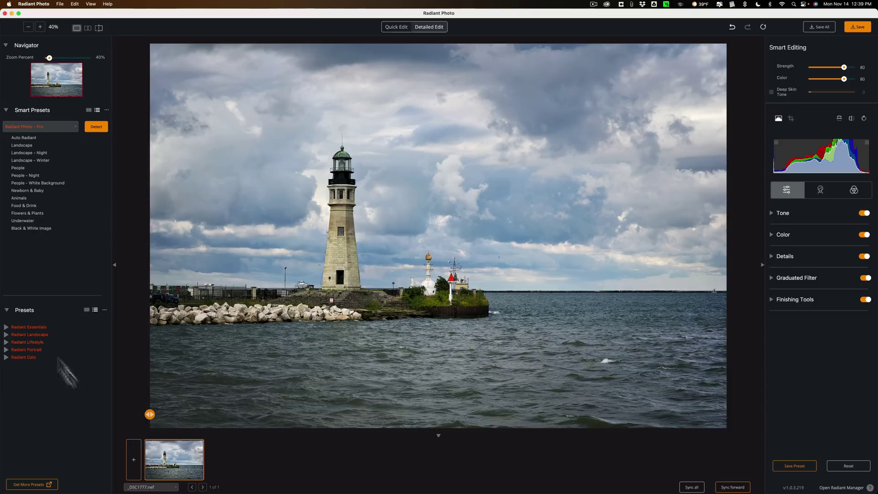
drag(149, 415, 74, 368)
click(76, 369)
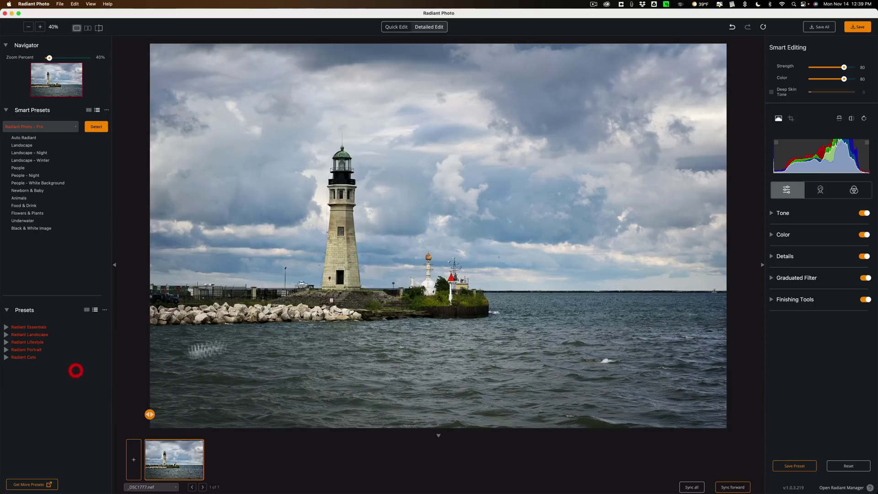